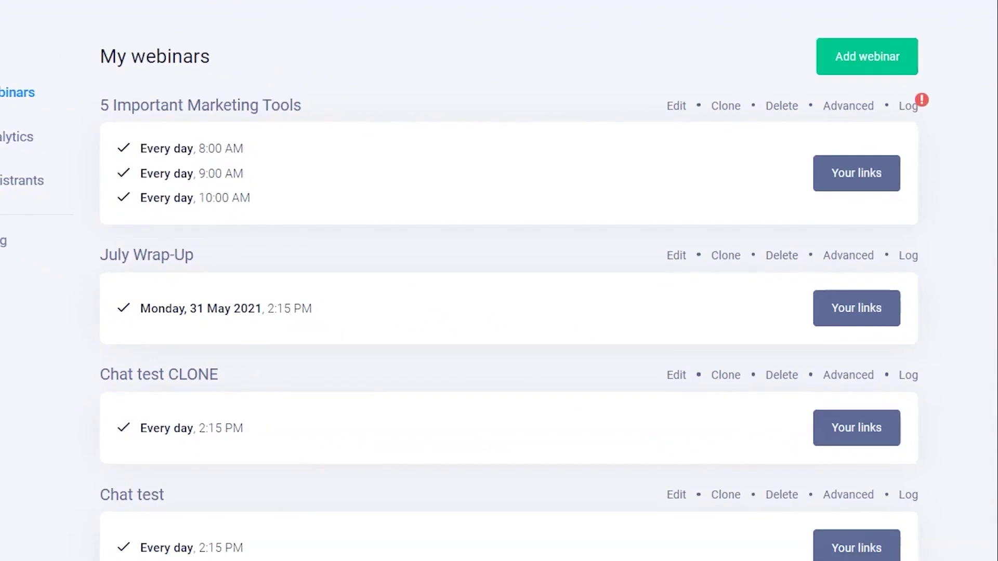
Review a webinar's share links, the Add webinar screen and the API custom integration option.
{"action": "left_click", "coordinate": [887, 193]}
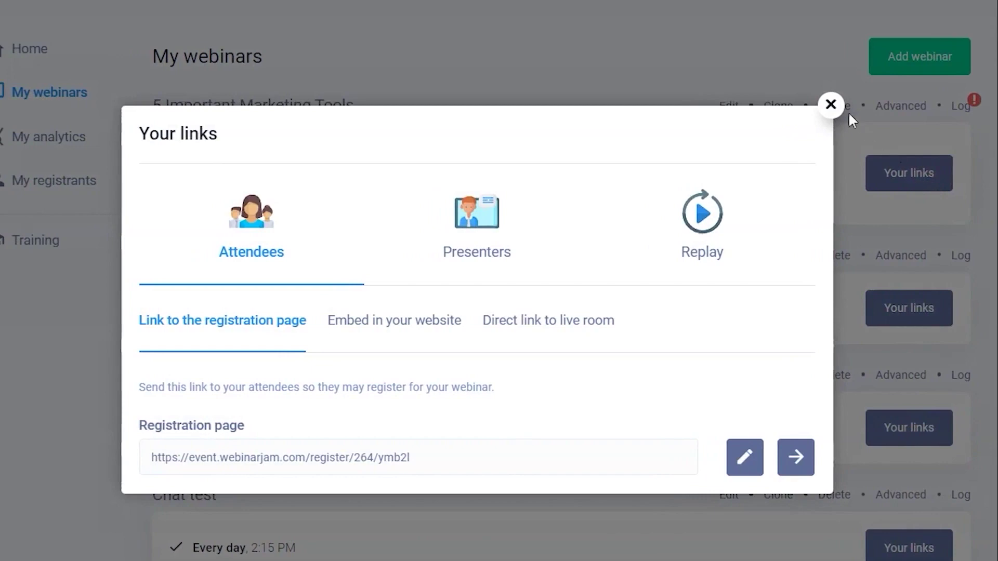
{"action": "left_click", "coordinate": [831, 105]}
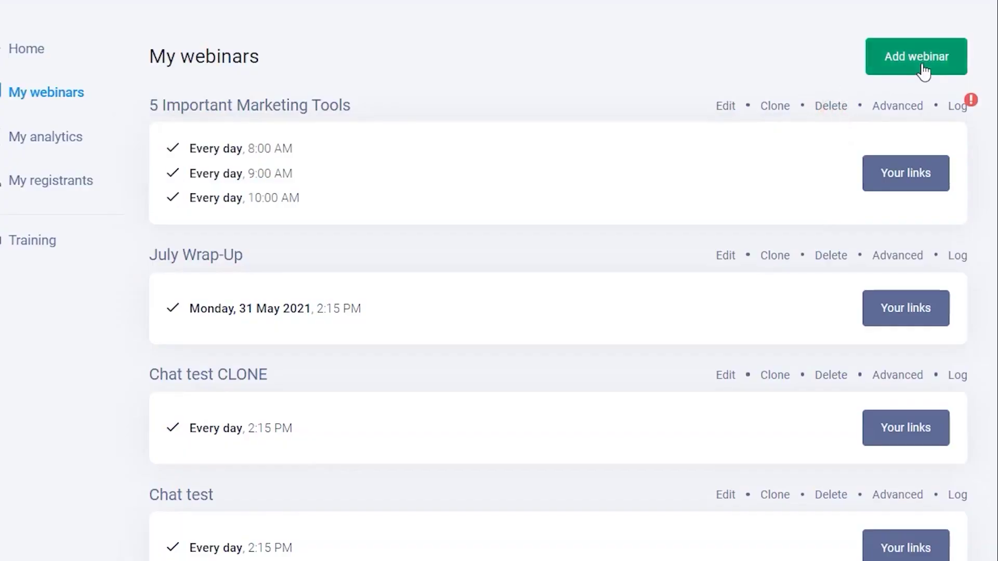
{"action": "left_click", "coordinate": [924, 71]}
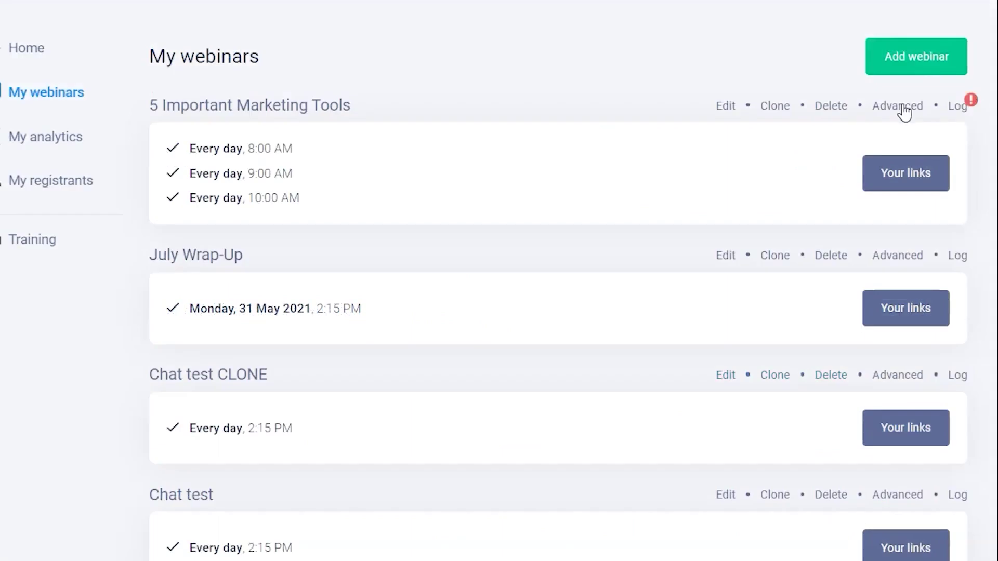
{"action": "left_click", "coordinate": [902, 108]}
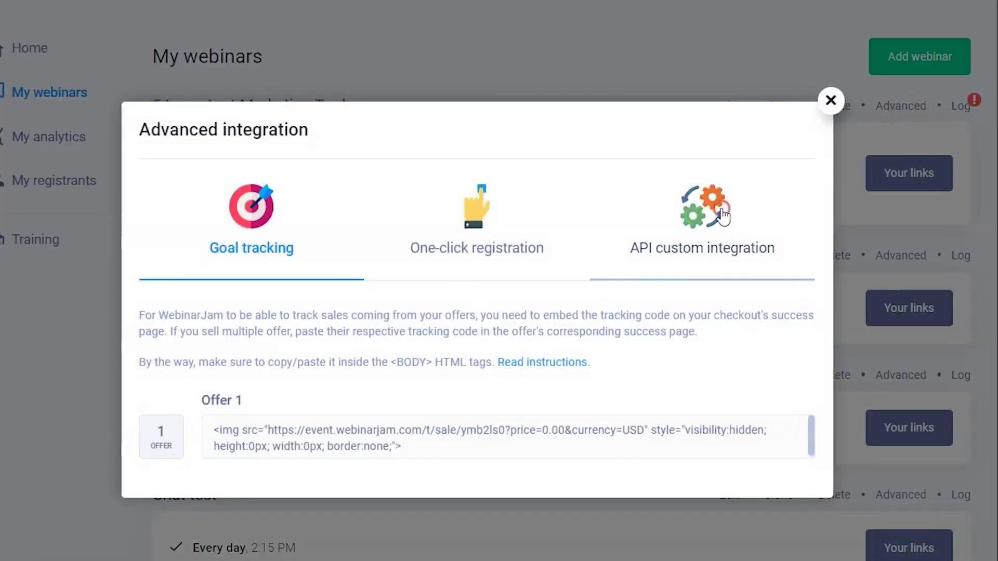
{"action": "left_click", "coordinate": [723, 216]}
{"action": "left_click", "coordinate": [793, 167]}
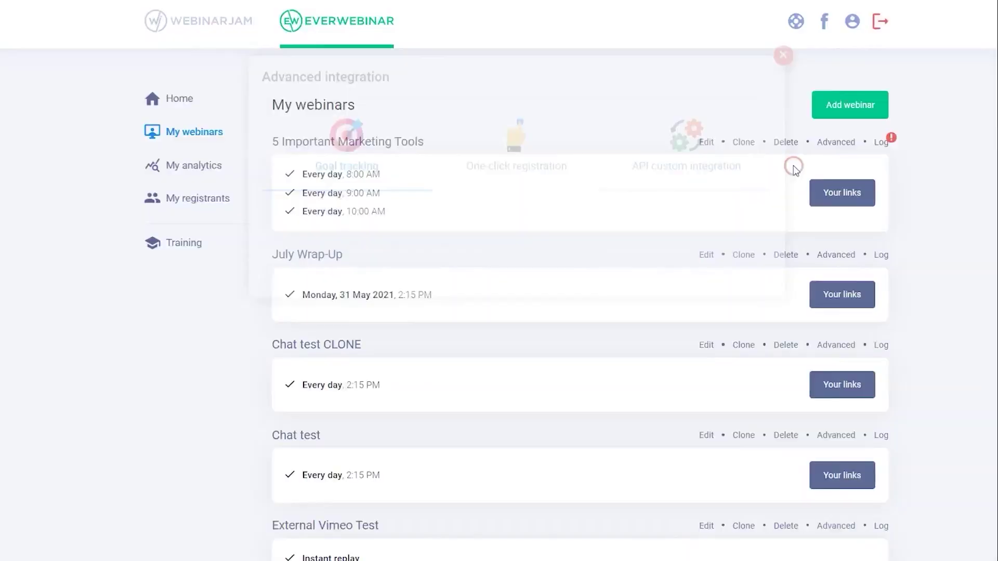
Load the analytics report for Scheduled webinar (multiple) with all sessions and events.
{"action": "left_click", "coordinate": [201, 166]}
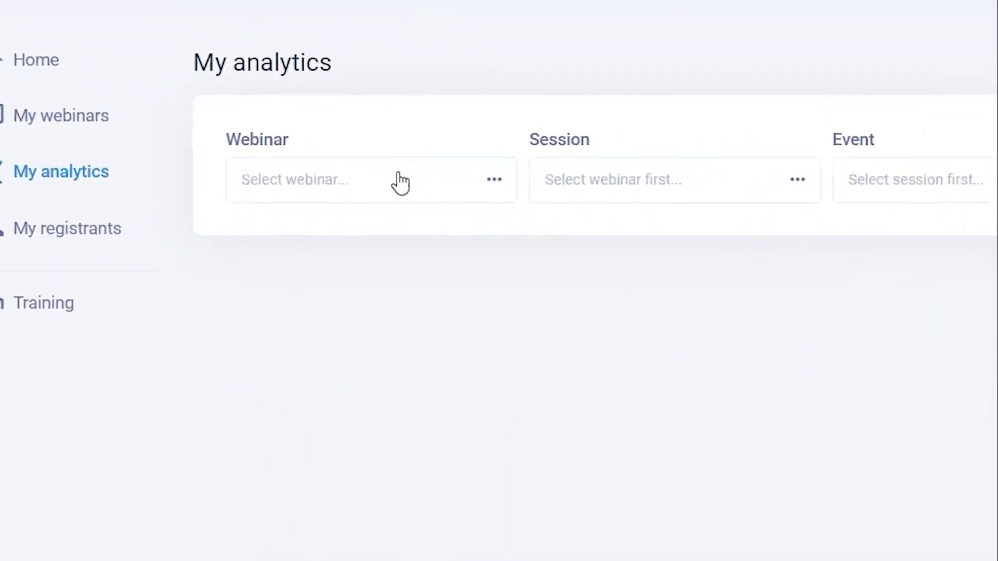
{"action": "left_click", "coordinate": [400, 182]}
{"action": "left_click", "coordinate": [257, 356]}
{"action": "left_click", "coordinate": [424, 205]}
{"action": "left_click", "coordinate": [912, 145]}
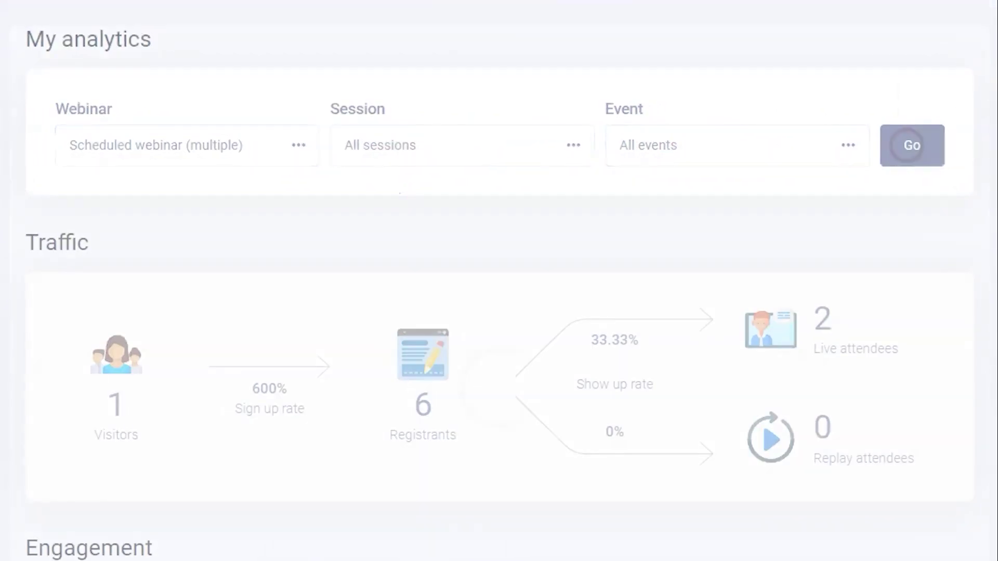
{"action": "scroll", "coordinate": [499, 312], "scroll_direction": "down", "scroll_amount": 5}
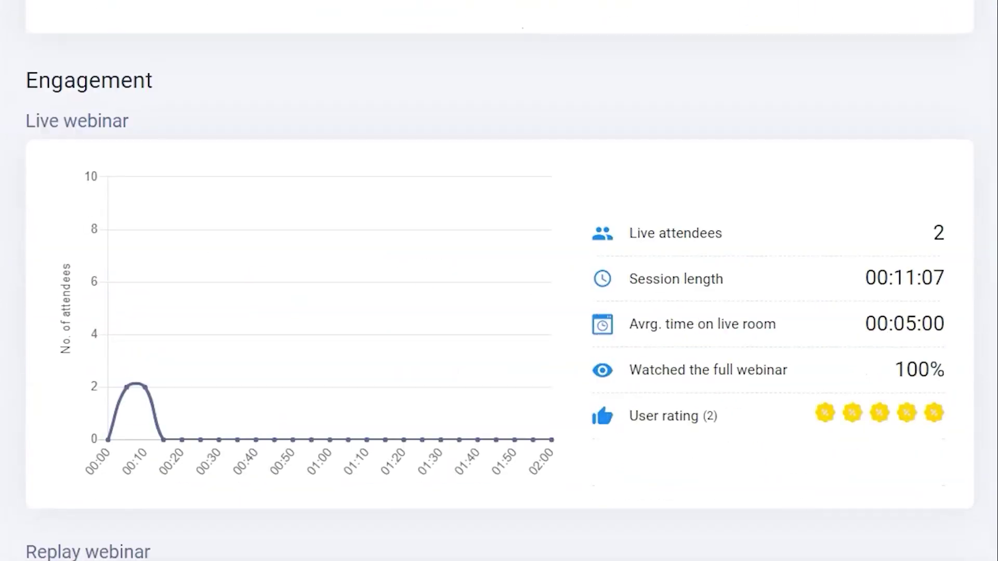
{"action": "scroll", "coordinate": [499, 312], "scroll_direction": "down", "scroll_amount": 5}
{"action": "scroll", "coordinate": [499, 313], "scroll_direction": "down", "scroll_amount": 4}
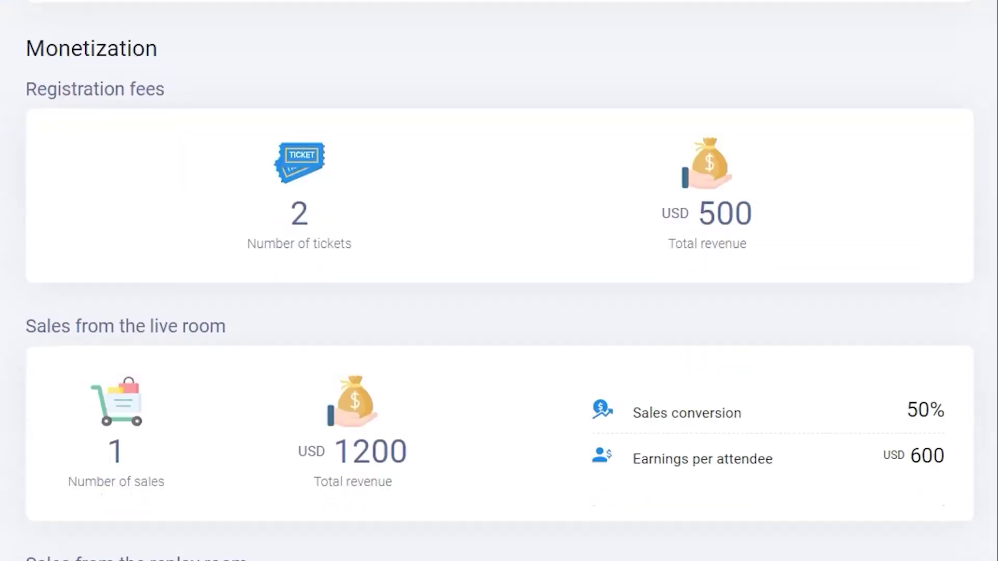
{"action": "scroll", "coordinate": [499, 312], "scroll_direction": "down", "scroll_amount": 3}
{"action": "scroll", "coordinate": [499, 313], "scroll_direction": "down", "scroll_amount": 4}
{"action": "scroll", "coordinate": [499, 311], "scroll_direction": "down", "scroll_amount": 2}
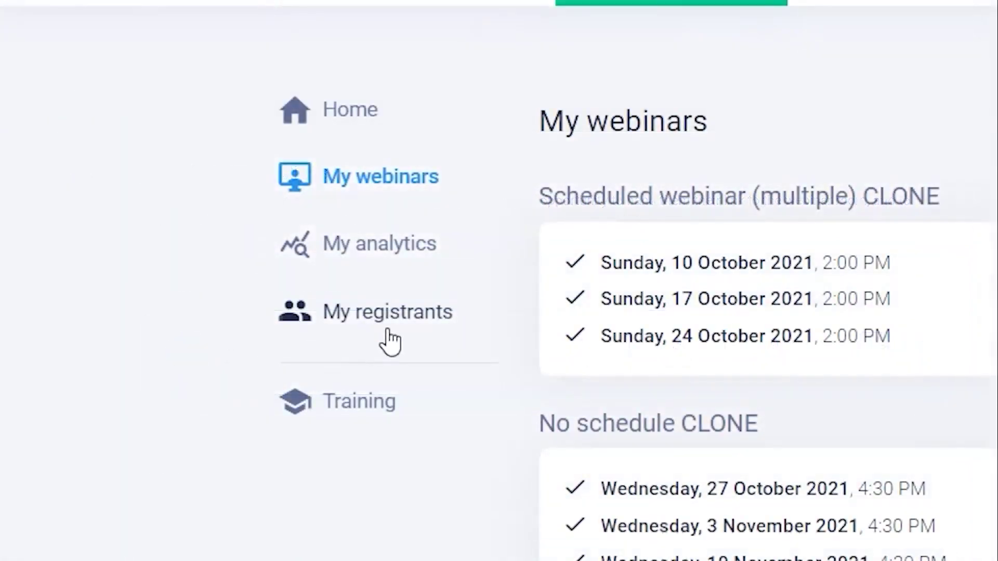
List the registrants of Scheduled webinar (multiple) across all sessions and events.
{"action": "left_click", "coordinate": [390, 337]}
{"action": "left_click", "coordinate": [194, 170]}
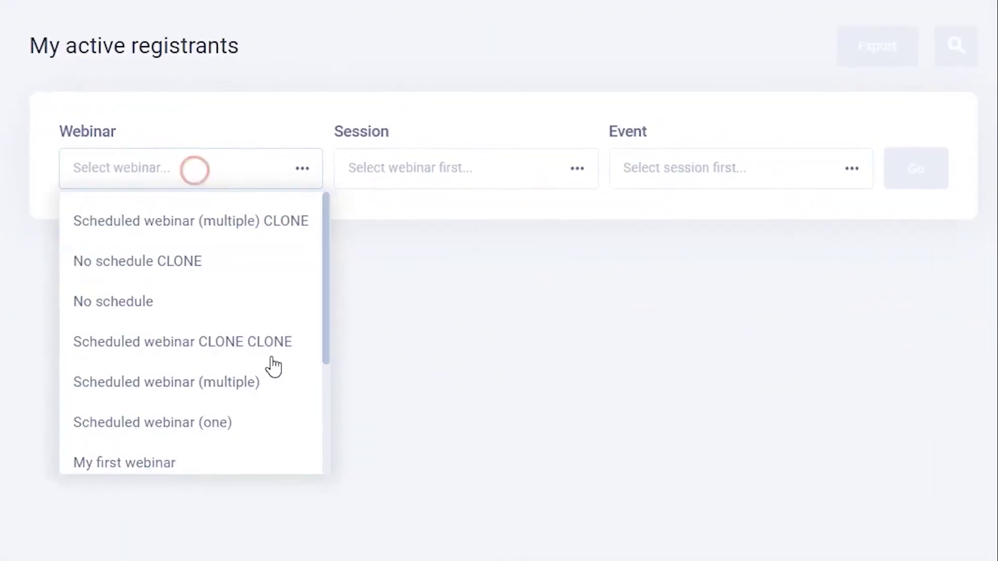
{"action": "left_click", "coordinate": [190, 382]}
{"action": "left_click", "coordinate": [480, 169]}
{"action": "left_click", "coordinate": [506, 221]}
{"action": "left_click", "coordinate": [713, 187]}
{"action": "left_click", "coordinate": [776, 218]}
{"action": "left_click", "coordinate": [927, 173]}
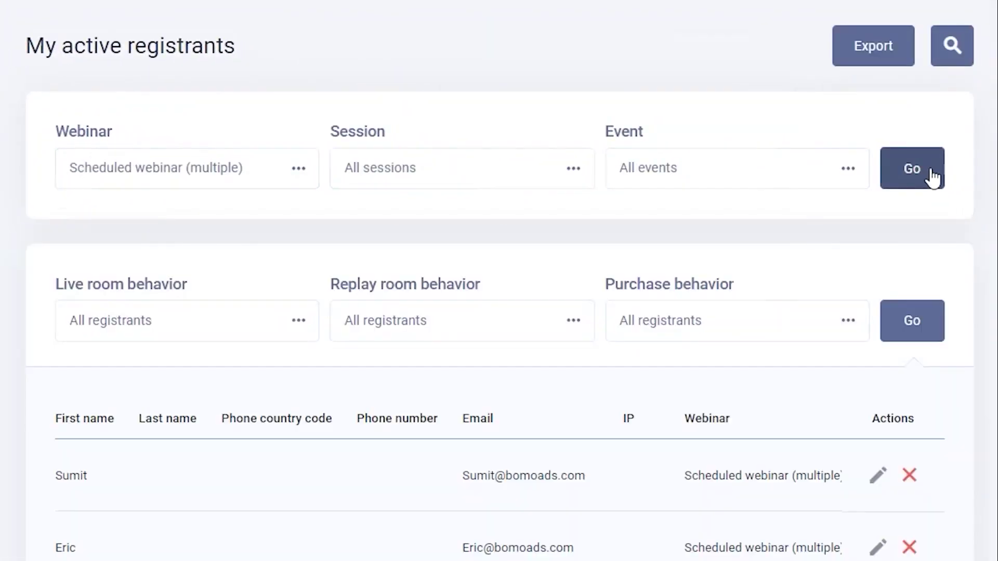
Browse the live room and purchase behaviour filters and the registrant export options.
{"action": "left_click", "coordinate": [203, 331]}
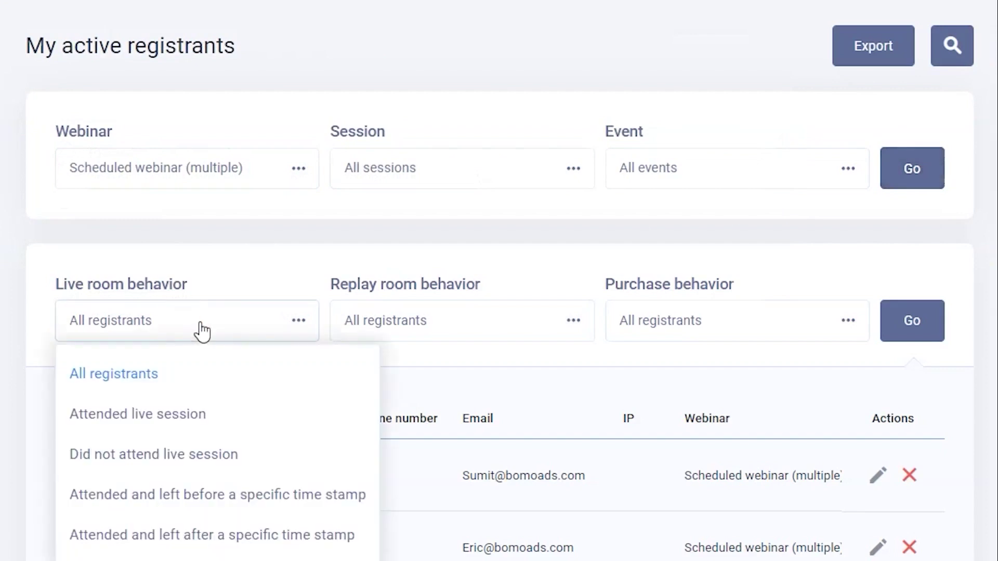
{"action": "left_click", "coordinate": [659, 327]}
{"action": "left_click", "coordinate": [872, 56]}
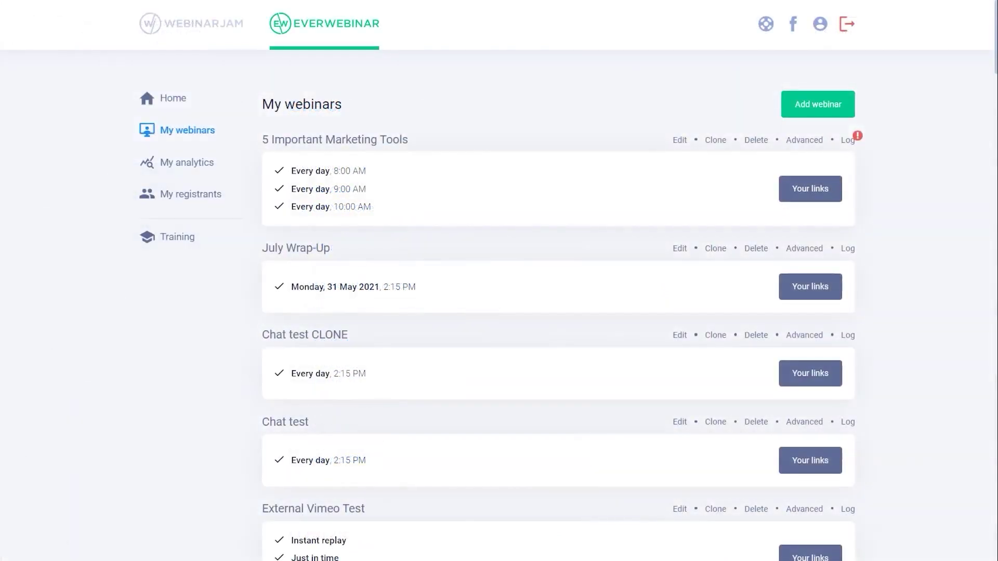
Start a new webinar and paste a hosted .mp4 address, then replace it with a YouTube address.
{"action": "left_click", "coordinate": [831, 102]}
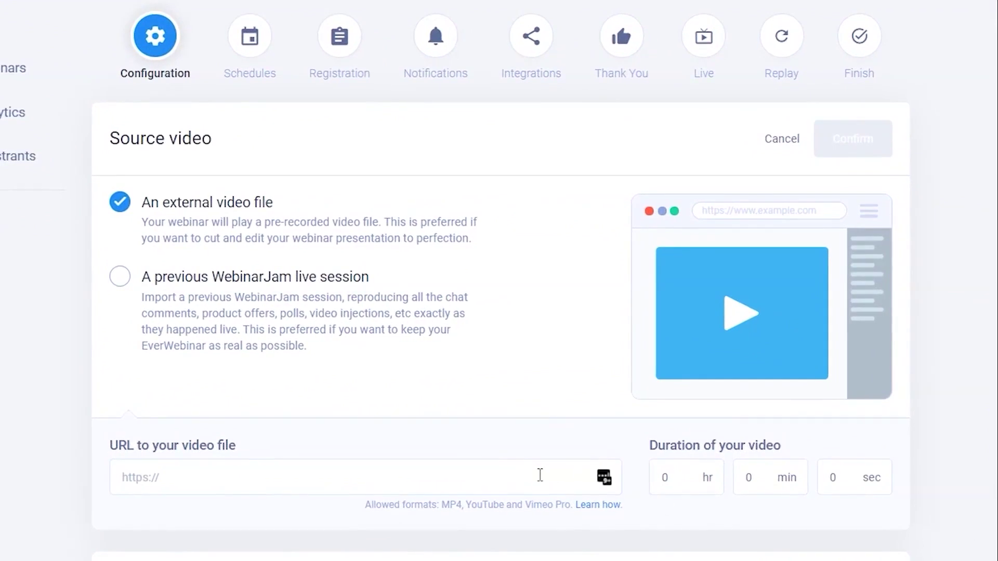
{"action": "right_click", "coordinate": [539, 475]}
{"action": "left_click", "coordinate": [590, 340]}
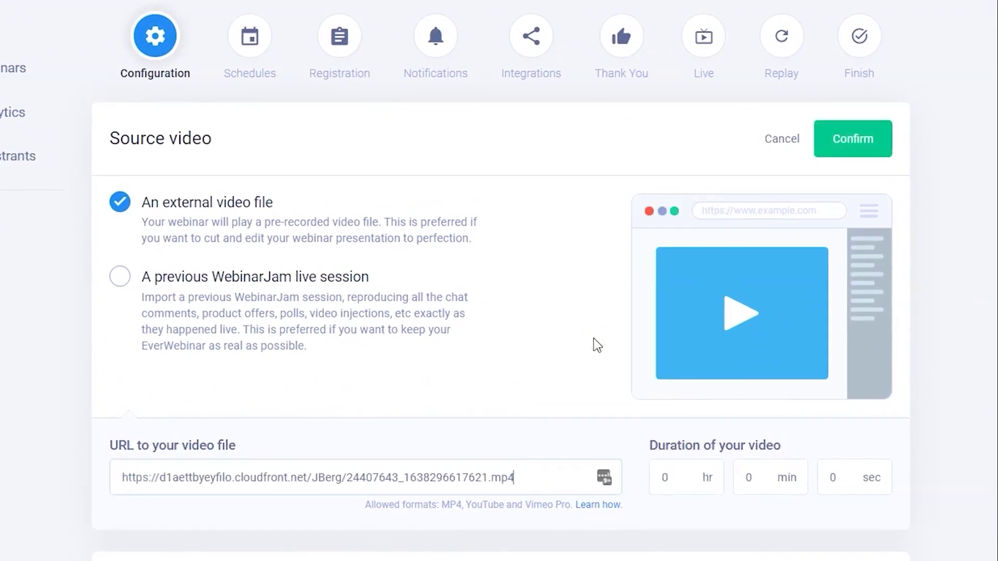
{"action": "triple_click", "coordinate": [508, 477]}
{"action": "right_click", "coordinate": [510, 472]}
{"action": "left_click", "coordinate": [561, 546]}
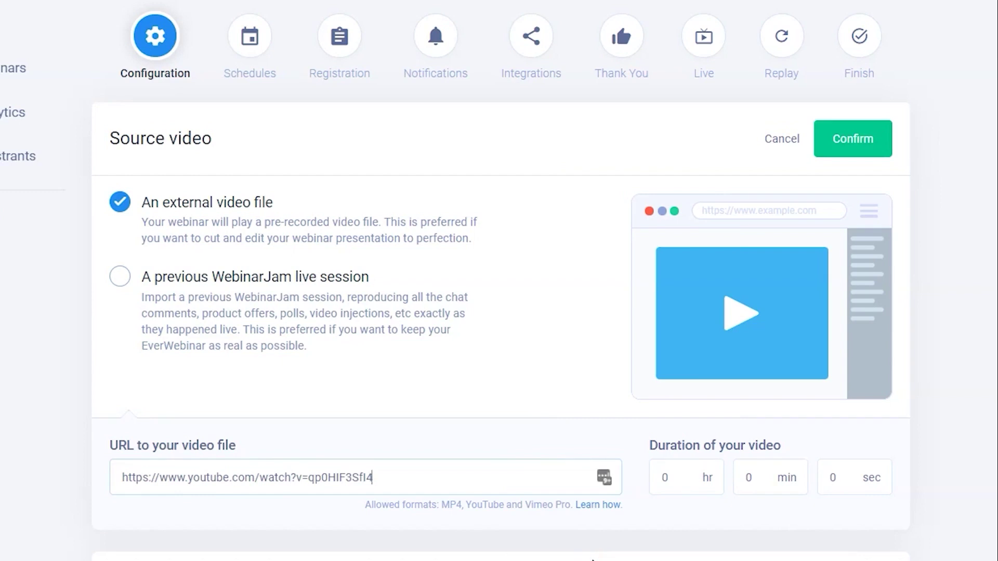
Source the video from the 2 Dec 2021 03:00 PM Paid webinar CLONE live session.
{"action": "left_click", "coordinate": [360, 305]}
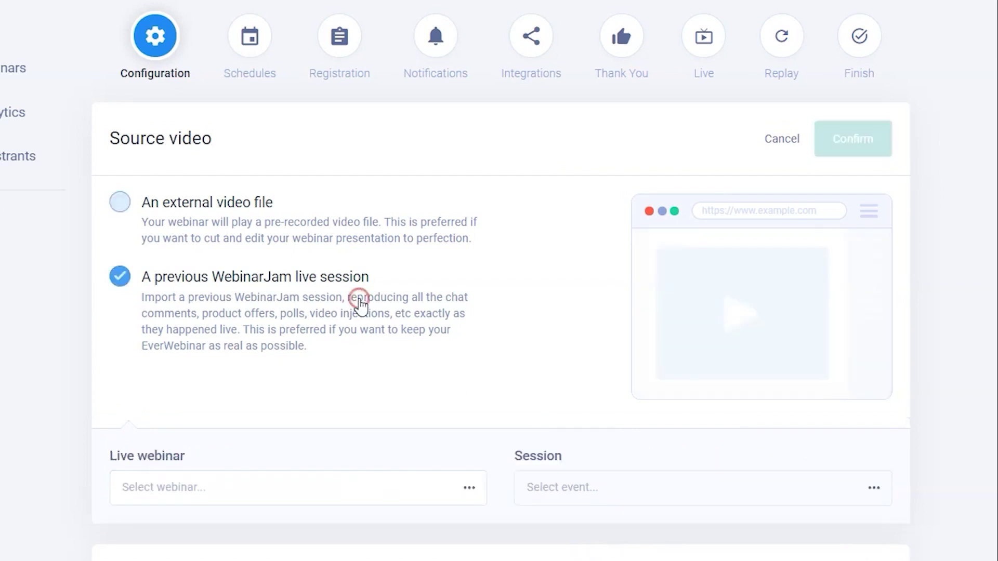
{"action": "left_click", "coordinate": [714, 491]}
{"action": "left_click", "coordinate": [684, 530]}
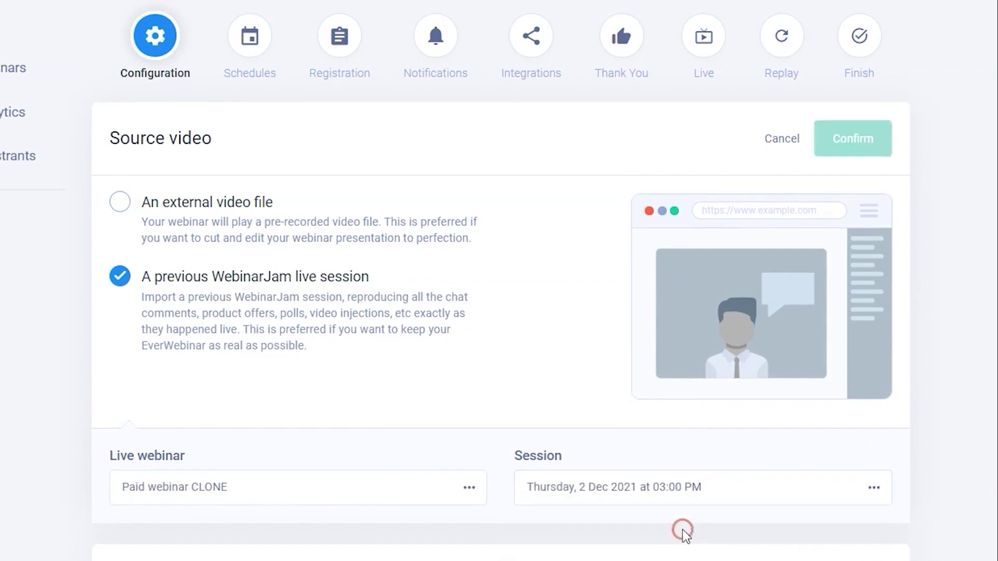
{"action": "left_click", "coordinate": [879, 152]}
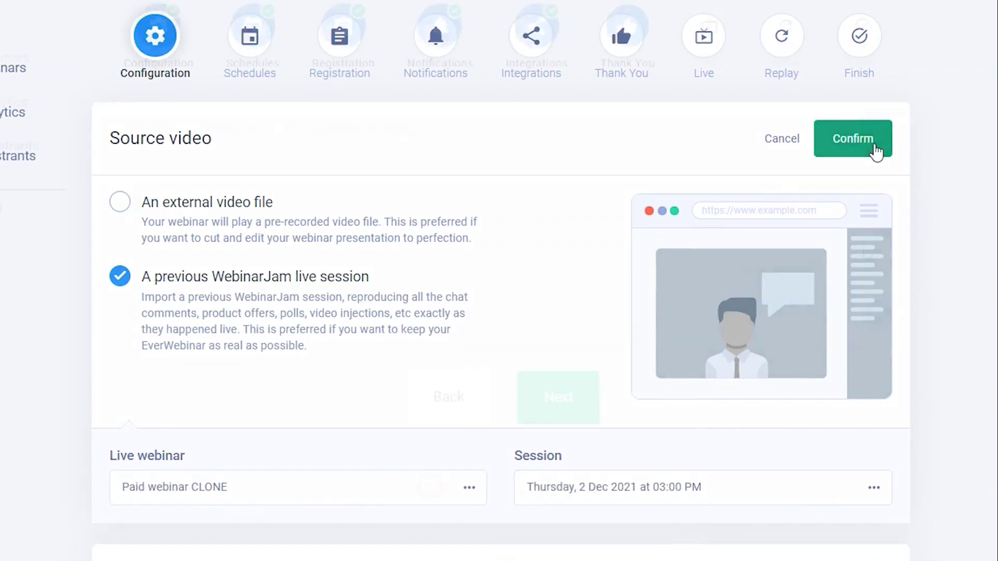
{"action": "left_click", "coordinate": [569, 423]}
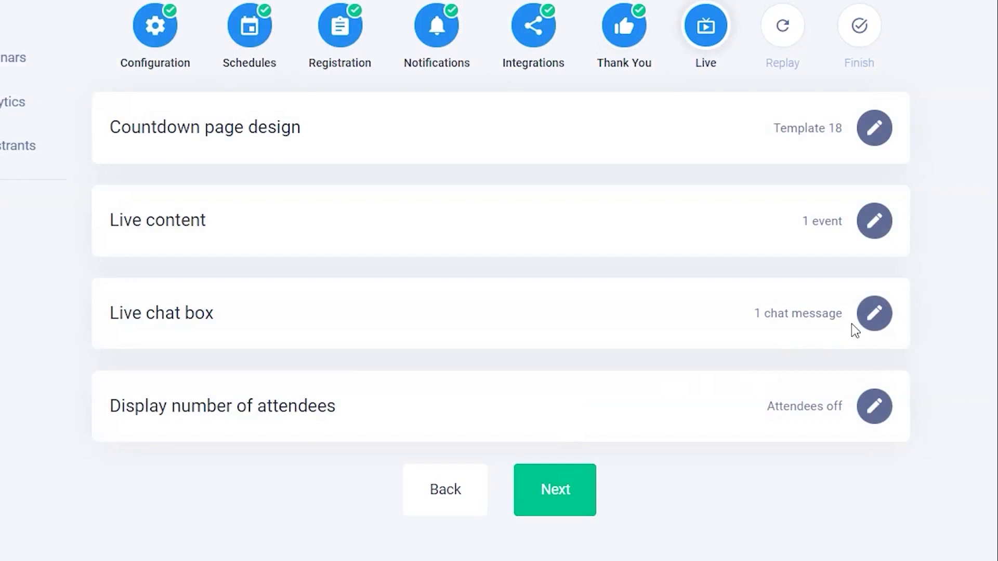
{"action": "left_click", "coordinate": [875, 223]}
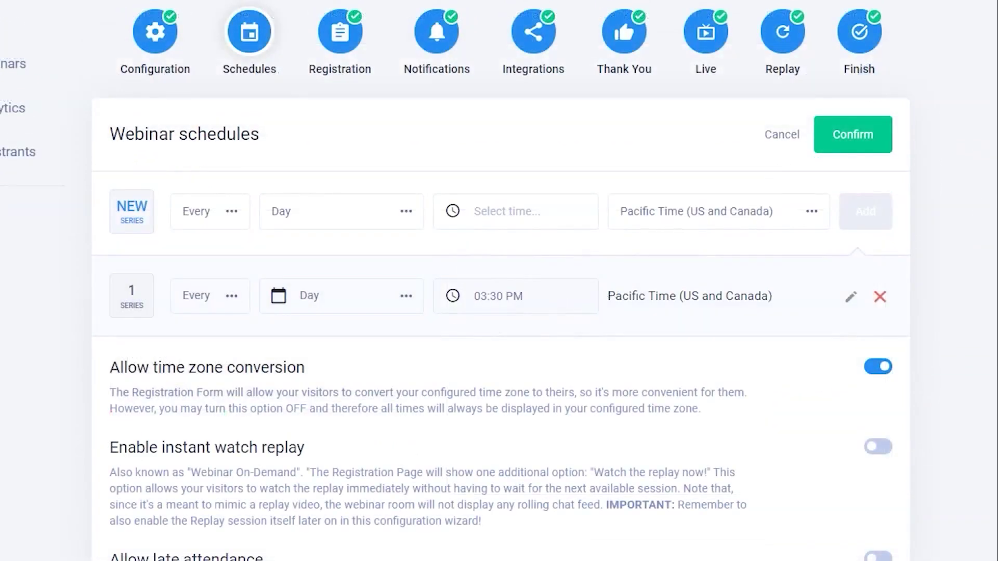
Add a weekly Tuesday series starting at 04:30 PM to the schedule.
{"action": "left_click", "coordinate": [207, 211]}
{"action": "left_click", "coordinate": [301, 214]}
{"action": "left_click", "coordinate": [305, 341]}
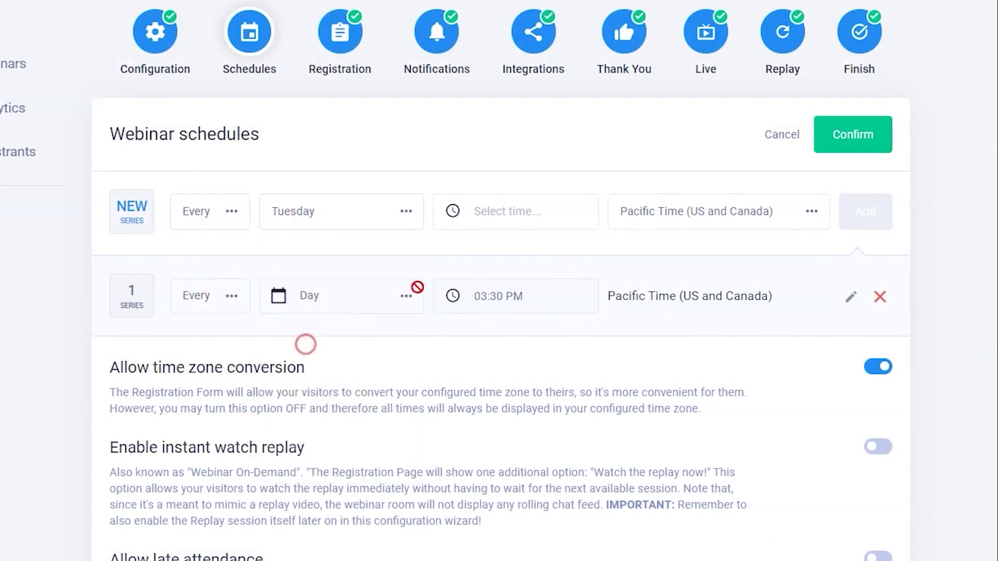
{"action": "left_click", "coordinate": [481, 228]}
{"action": "left_click", "coordinate": [457, 393]}
{"action": "left_click", "coordinate": [504, 368]}
{"action": "left_click", "coordinate": [551, 345]}
{"action": "left_click", "coordinate": [865, 211]}
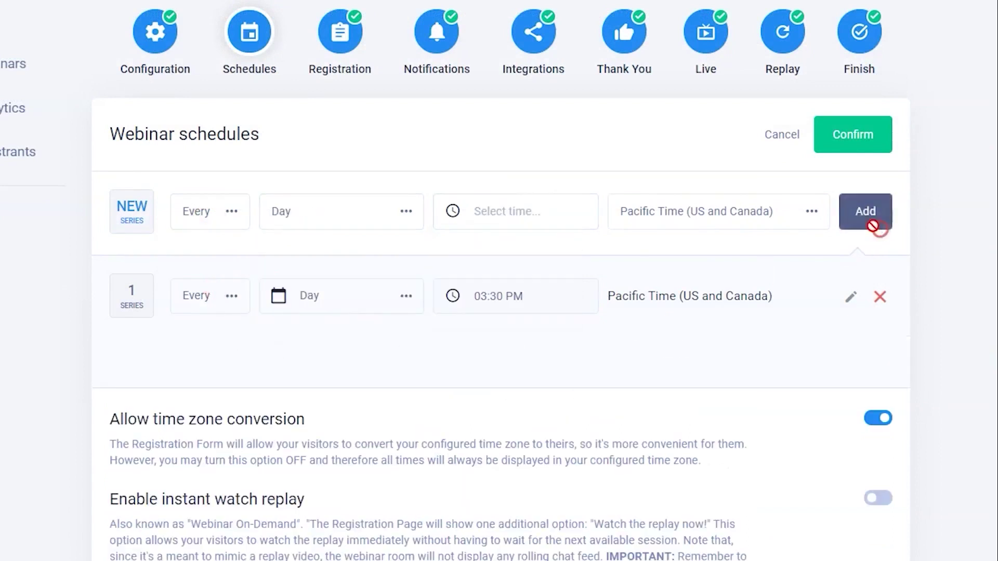
{"action": "scroll", "coordinate": [953, 387], "scroll_direction": "down", "scroll_amount": 5}
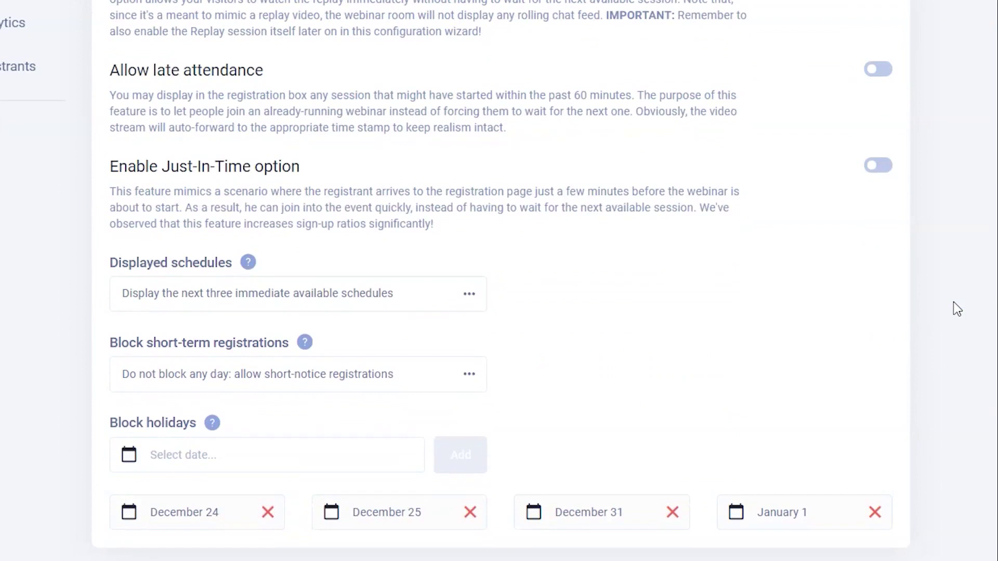
Enable Just-In-Time sessions with the next session every :30 or :00.
{"action": "left_click", "coordinate": [882, 172]}
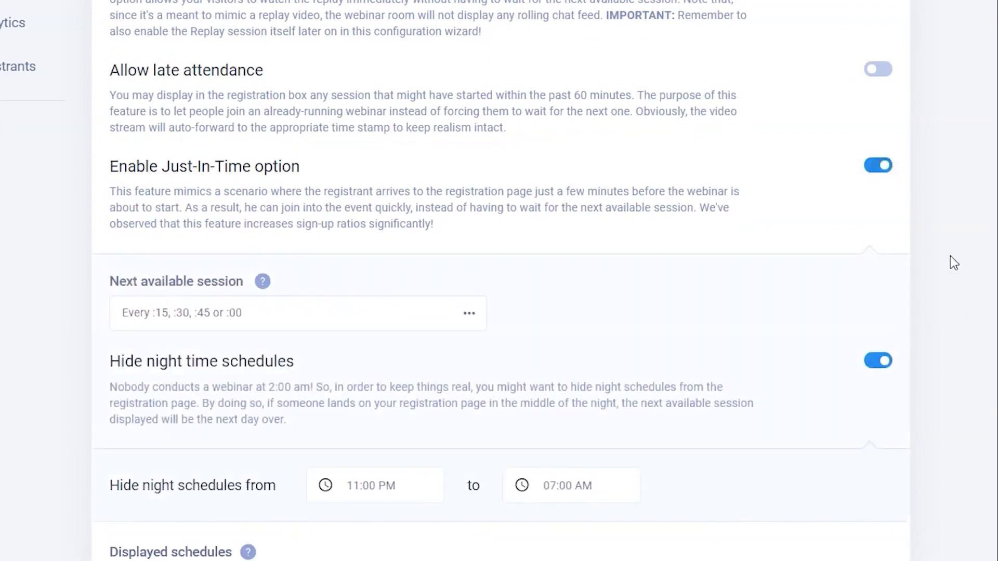
{"action": "scroll", "coordinate": [950, 255], "scroll_direction": "down", "scroll_amount": 2}
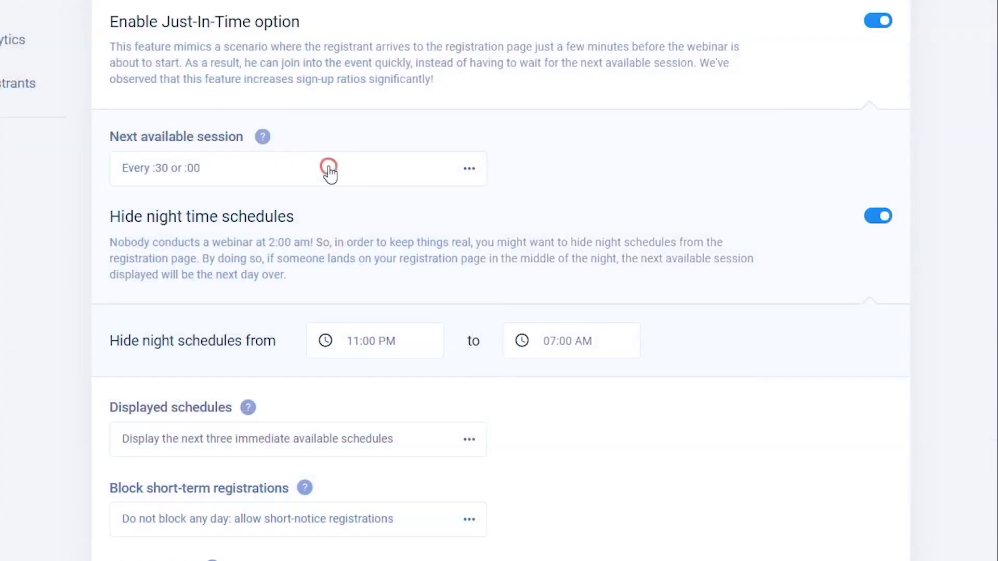
{"action": "left_click", "coordinate": [327, 168]}
{"action": "left_click", "coordinate": [319, 285]}
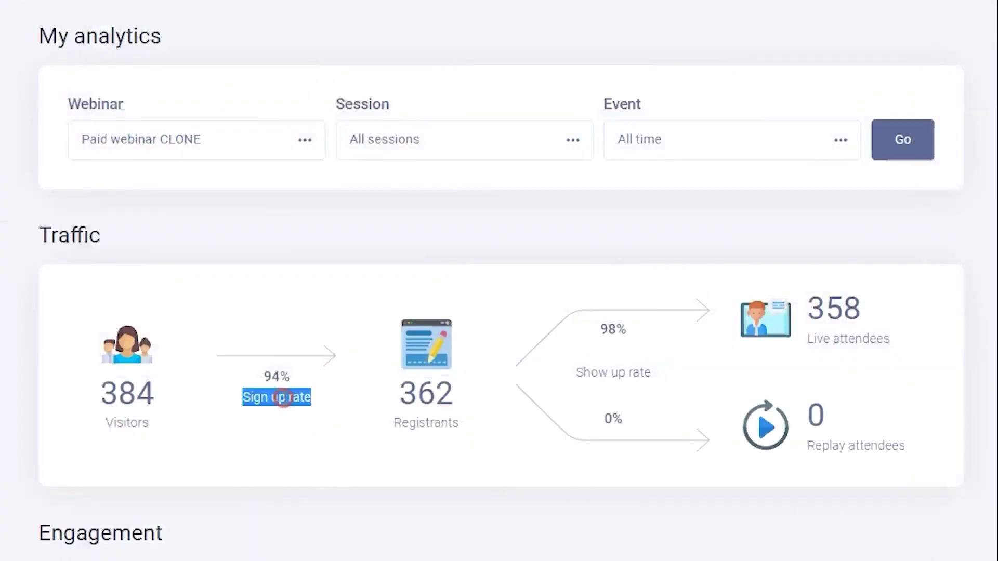
{"action": "left_click", "coordinate": [337, 406]}
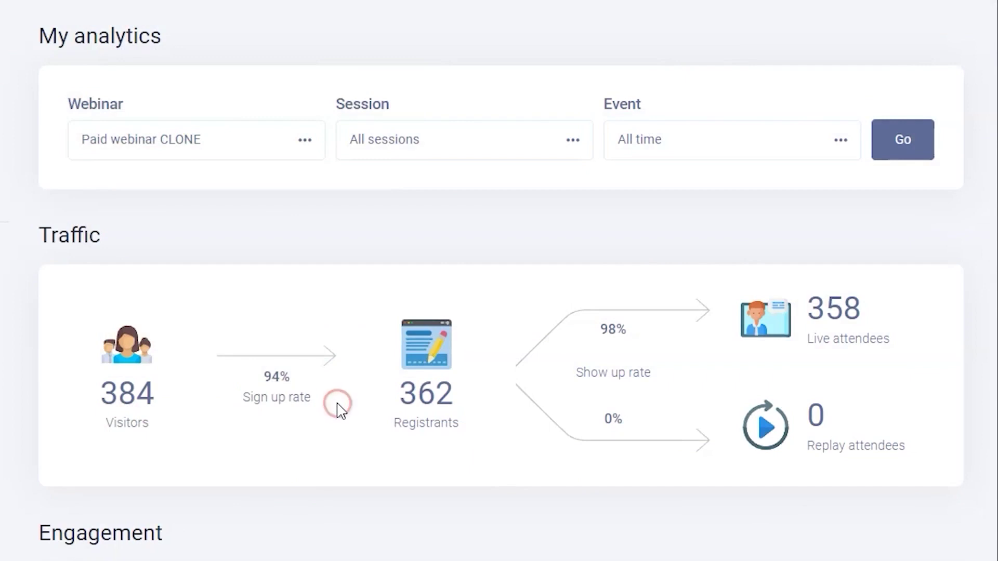
{"action": "triple_click", "coordinate": [610, 378]}
{"action": "left_click", "coordinate": [549, 393]}
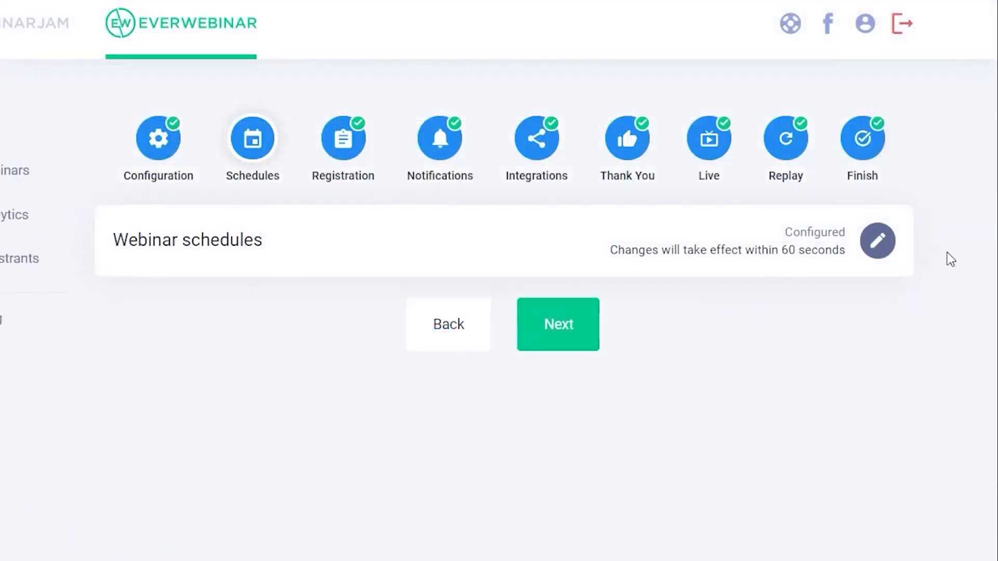
Choose the registration page design with split-testing on and review the paid registration option.
{"action": "left_click", "coordinate": [347, 156]}
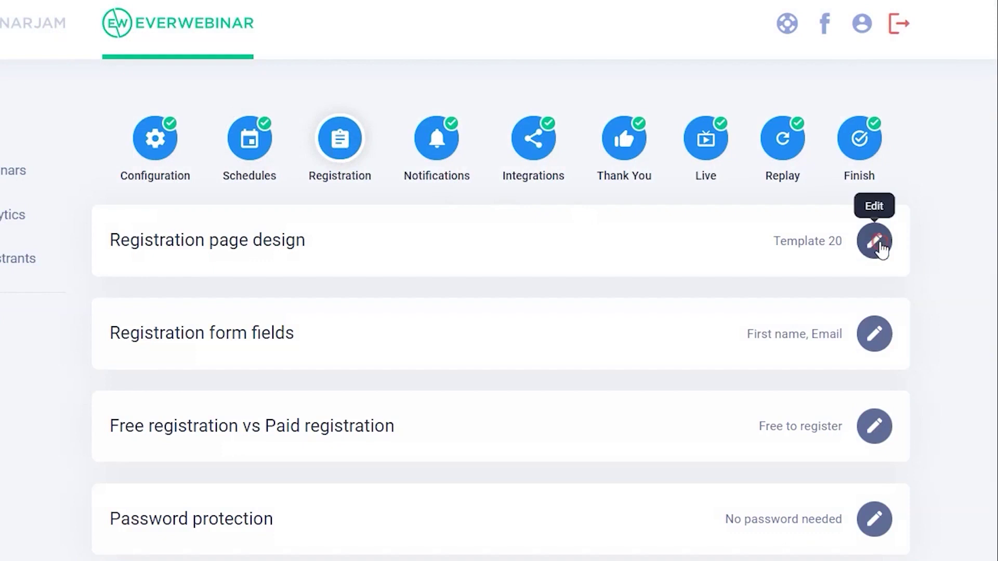
{"action": "left_click", "coordinate": [877, 241]}
{"action": "scroll", "coordinate": [966, 298], "scroll_direction": "down", "scroll_amount": 3}
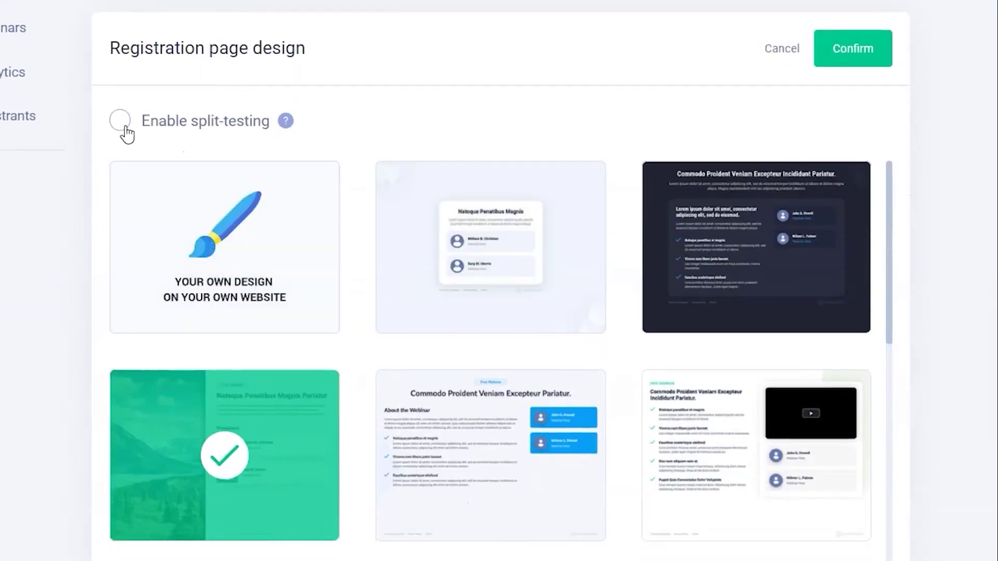
{"action": "left_click", "coordinate": [121, 121]}
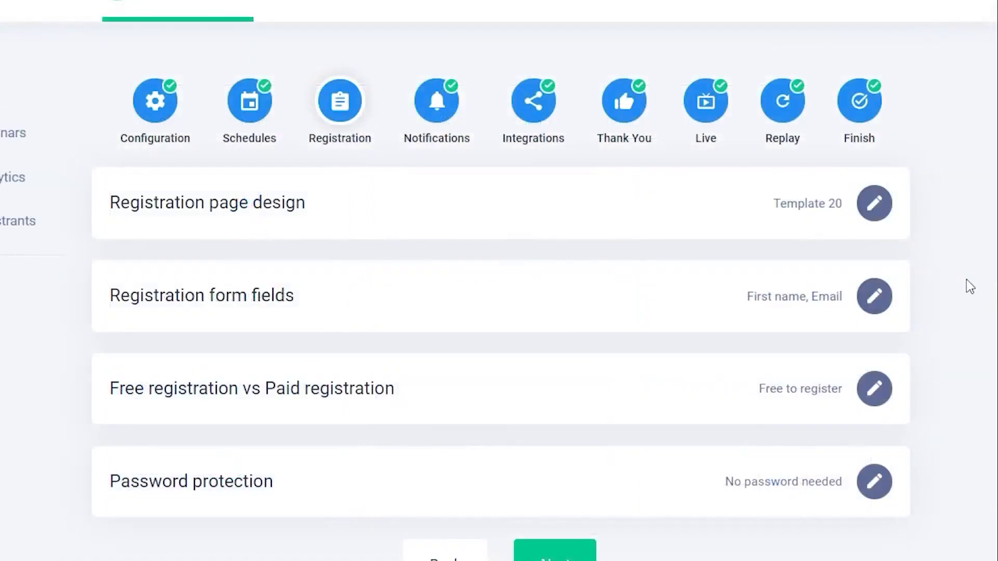
{"action": "left_click", "coordinate": [873, 399]}
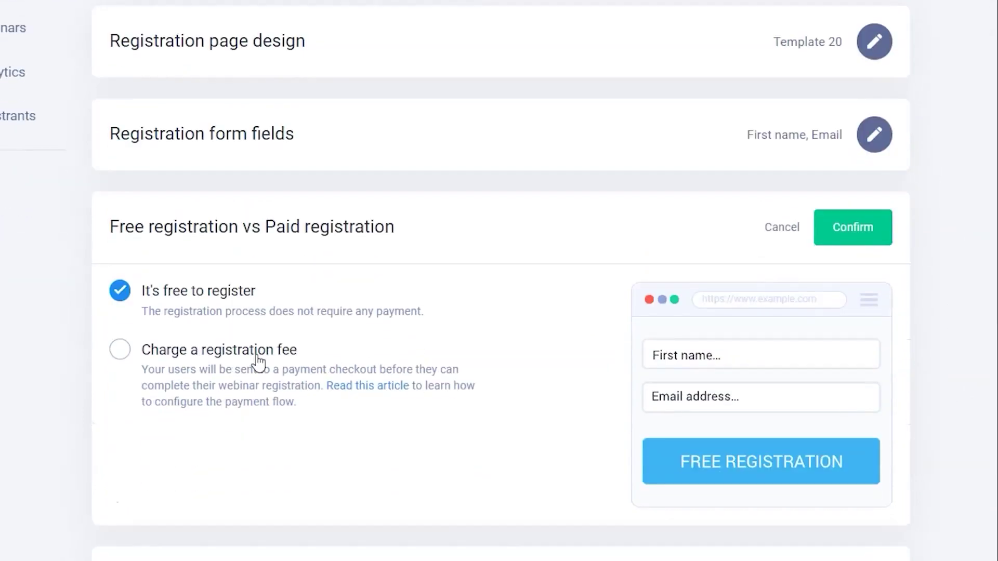
{"action": "left_click", "coordinate": [256, 353]}
Require one master password for room entry and start entering it.
{"action": "left_click", "coordinate": [873, 479]}
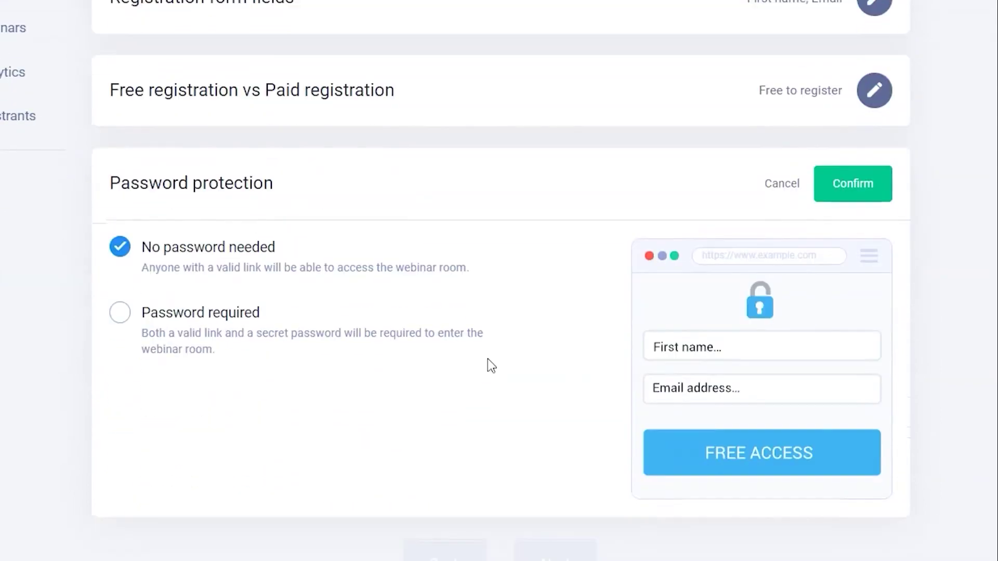
{"action": "left_click", "coordinate": [226, 335]}
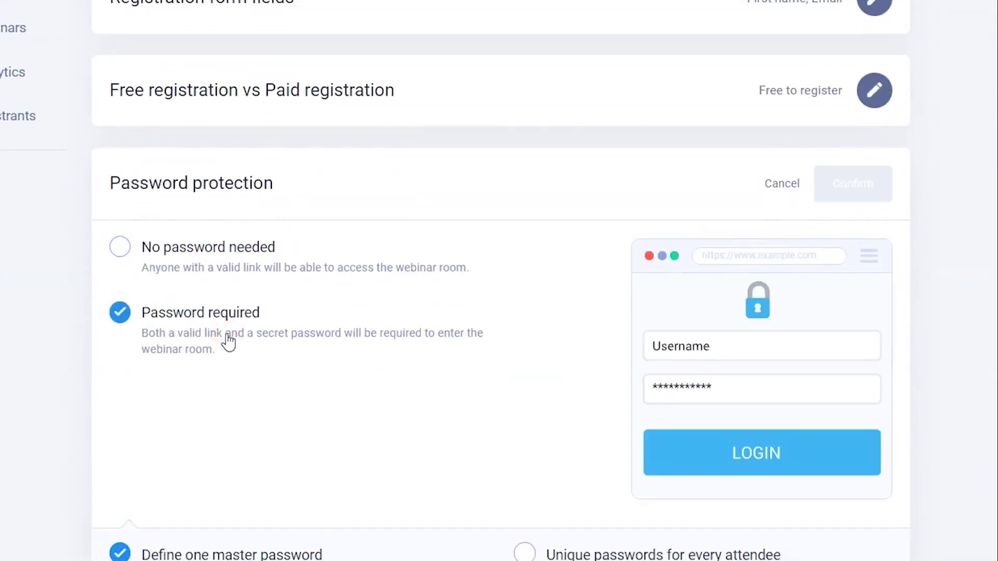
{"action": "left_click", "coordinate": [375, 496]}
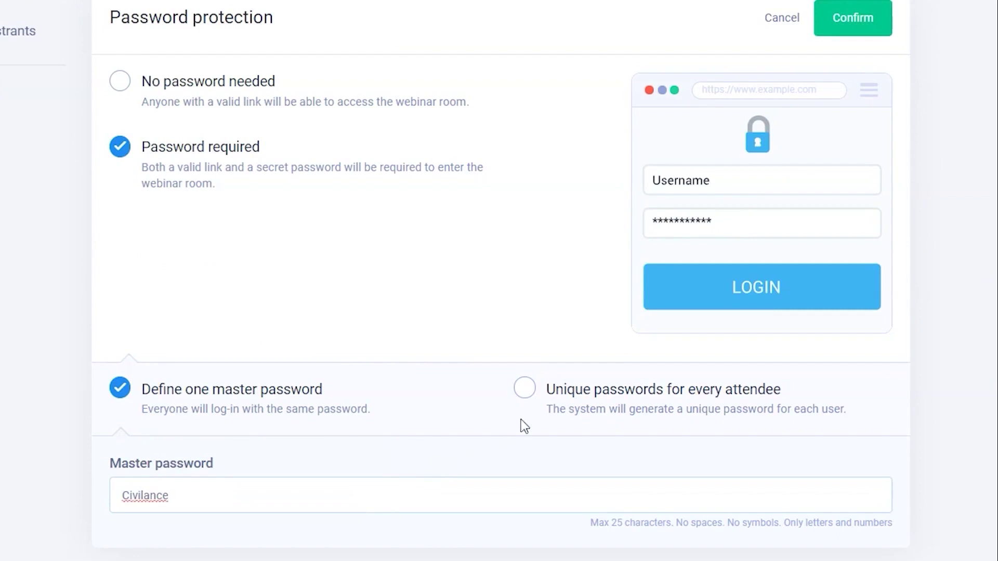
Switch to unique attendee passwords and review the pre- and post-webinar reminder sections.
{"action": "left_click", "coordinate": [524, 389]}
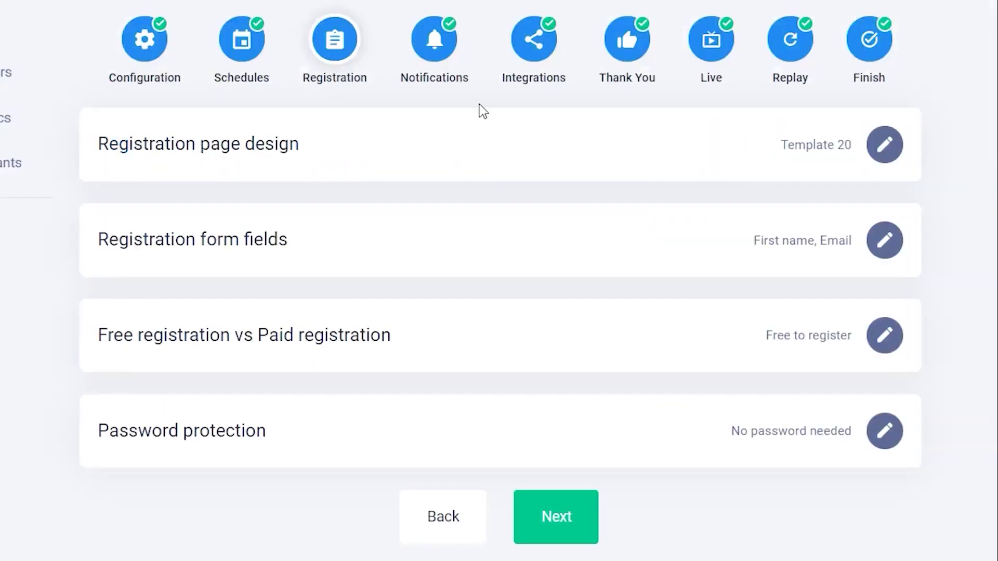
{"action": "left_click", "coordinate": [434, 76]}
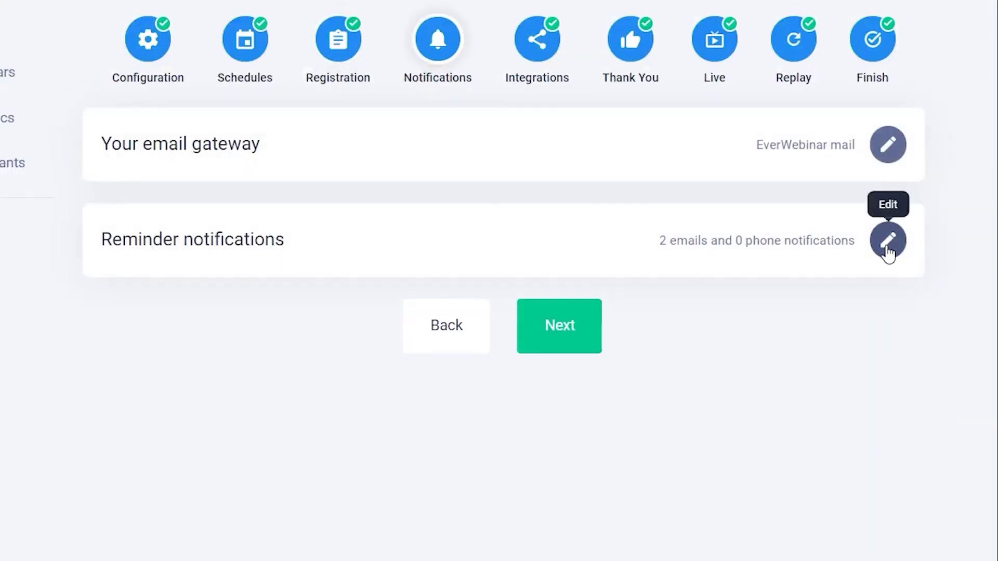
{"action": "left_click", "coordinate": [887, 240]}
{"action": "scroll", "coordinate": [887, 241], "scroll_direction": "down", "scroll_amount": 5}
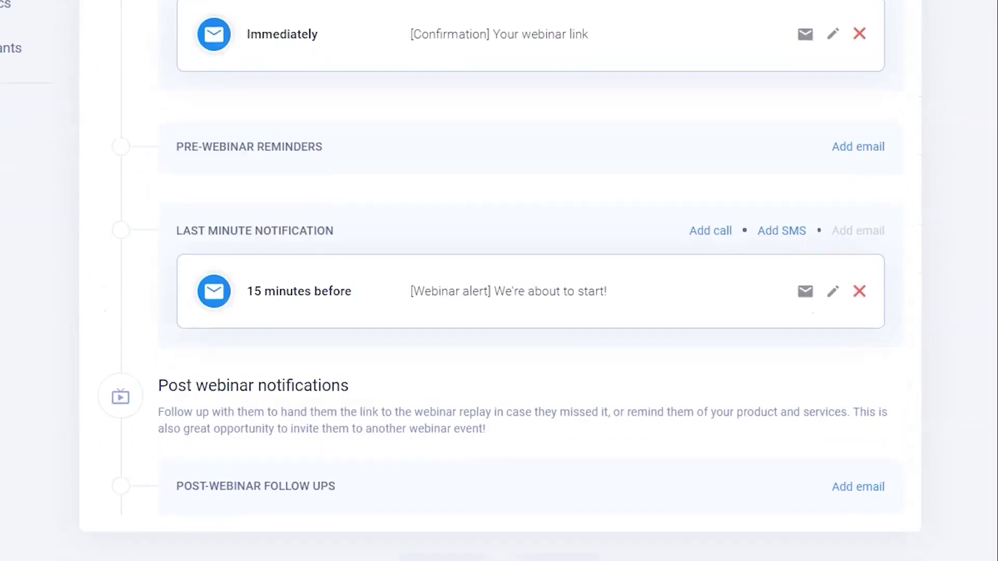
{"action": "triple_click", "coordinate": [301, 146]}
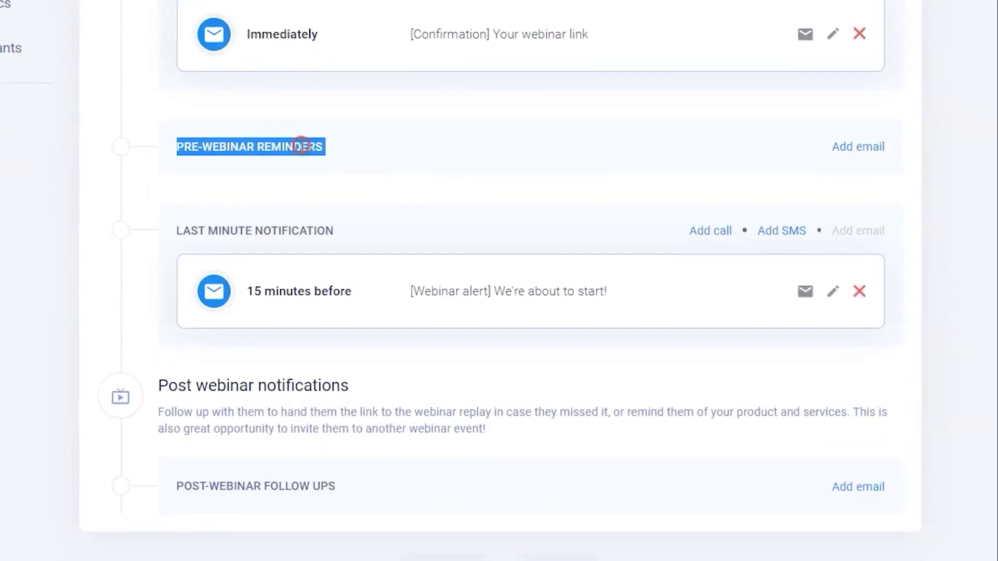
{"action": "triple_click", "coordinate": [310, 482]}
{"action": "left_click", "coordinate": [329, 508]}
Add a pre-webinar reminder email and insert a blank line in its body.
{"action": "left_click", "coordinate": [865, 156]}
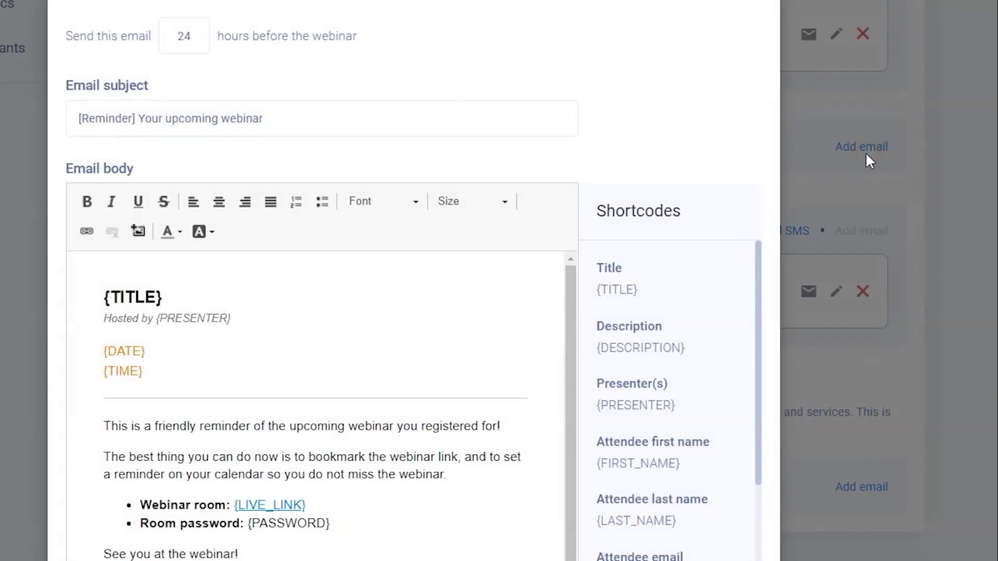
{"action": "left_click", "coordinate": [191, 407]}
{"action": "key", "text": "Return"}
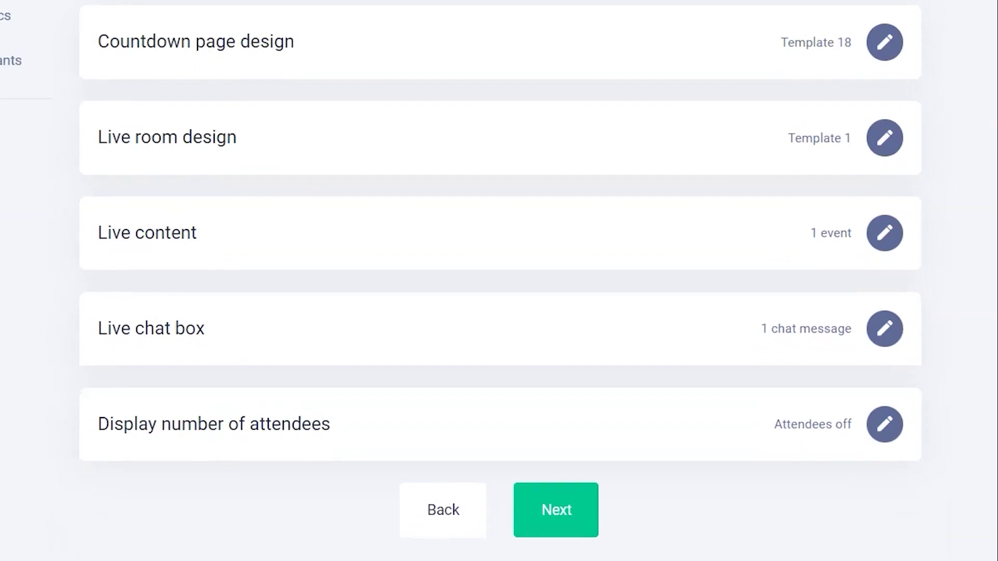
Add a poll event to the live content and set its start time.
{"action": "left_click", "coordinate": [885, 233]}
{"action": "scroll", "coordinate": [886, 238], "scroll_direction": "down", "scroll_amount": 3}
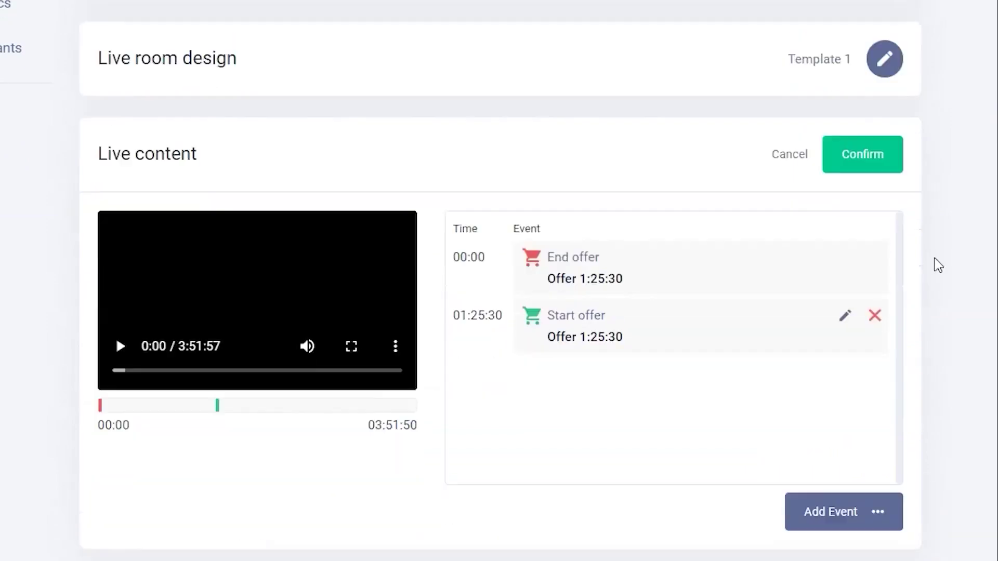
{"action": "left_click", "coordinate": [862, 341]}
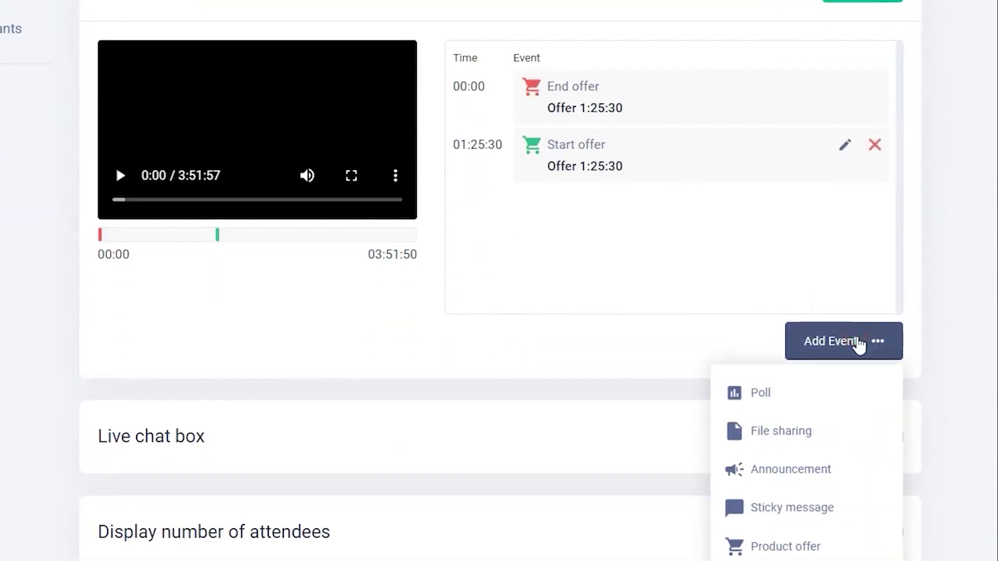
{"action": "left_click", "coordinate": [837, 393]}
{"action": "type", "text": "15"}
{"action": "key", "text": "Tab"}
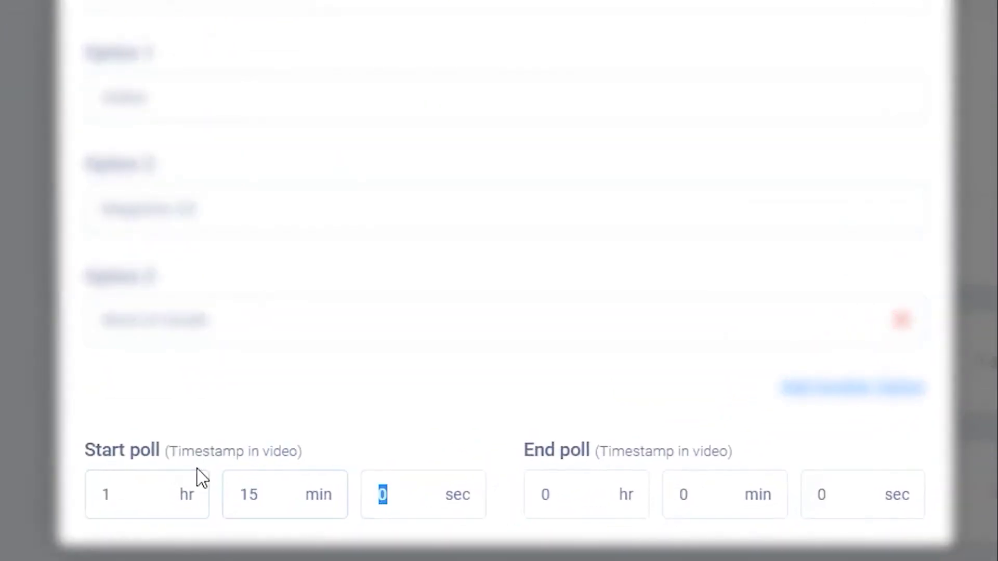
{"action": "type", "text": "25"}
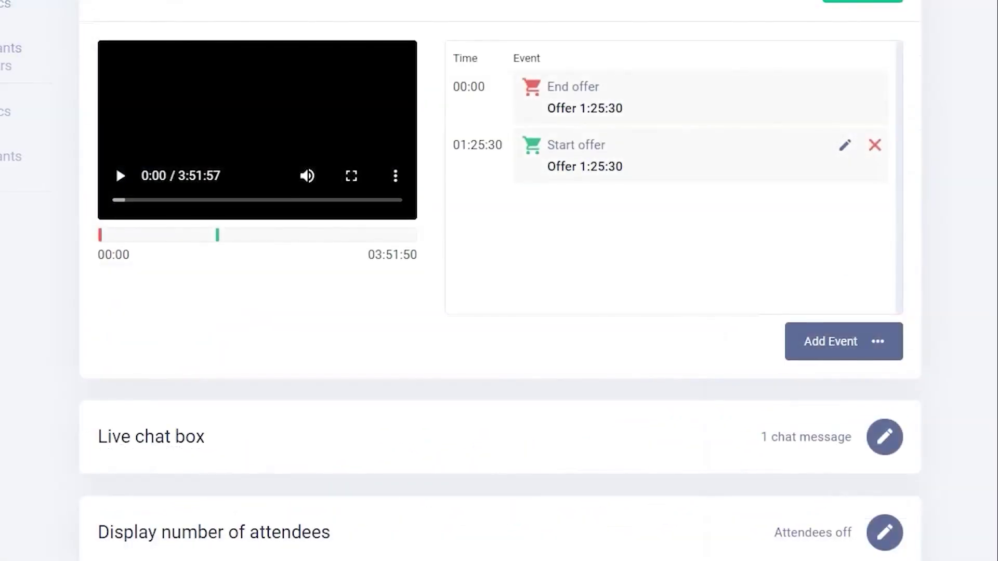
Add the Moderator's 'Thanks for coming!' chat line, save real comments and share attendee chat.
{"action": "left_click", "coordinate": [886, 440]}
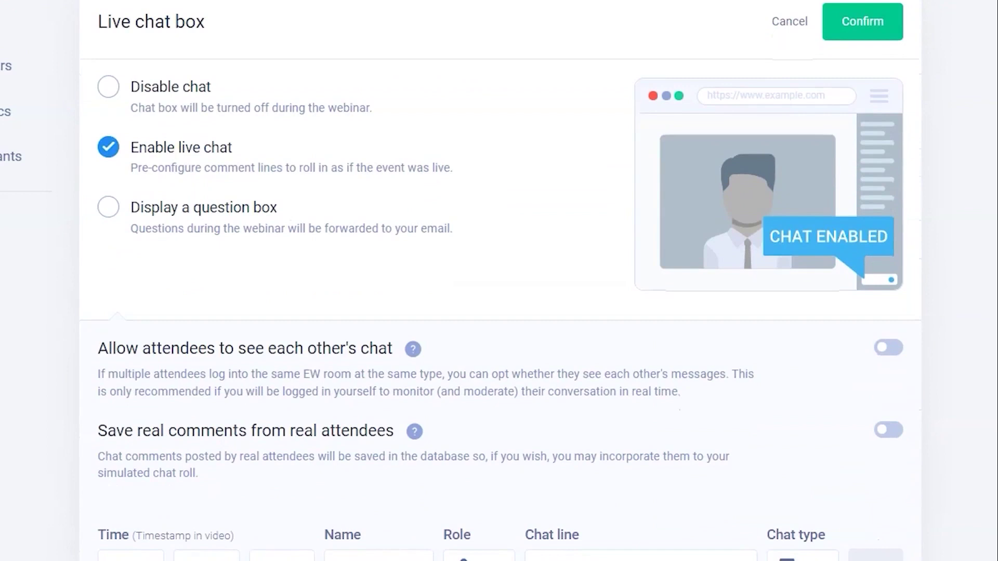
{"action": "left_click", "coordinate": [207, 216]}
{"action": "left_click", "coordinate": [616, 385]}
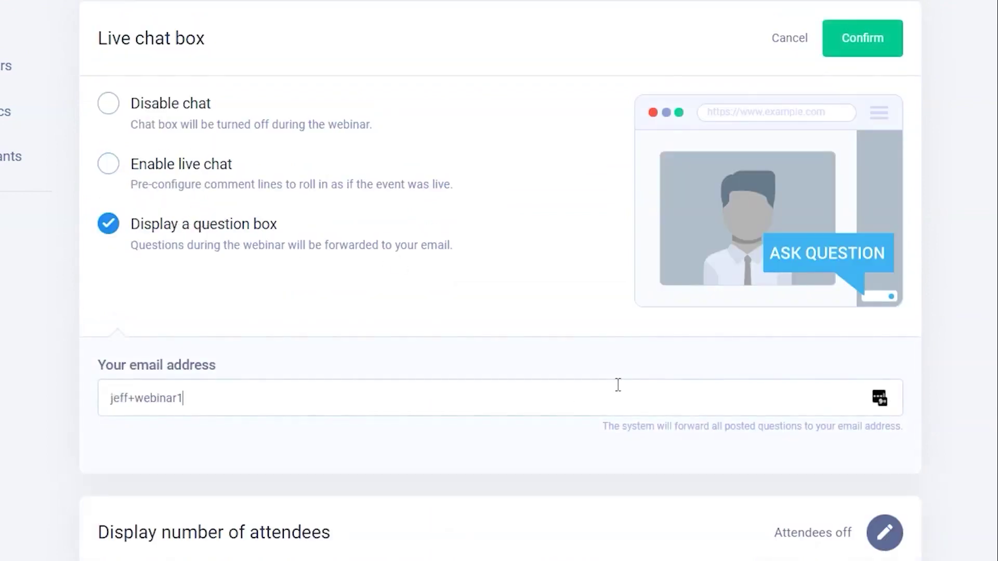
{"action": "left_click", "coordinate": [150, 172]}
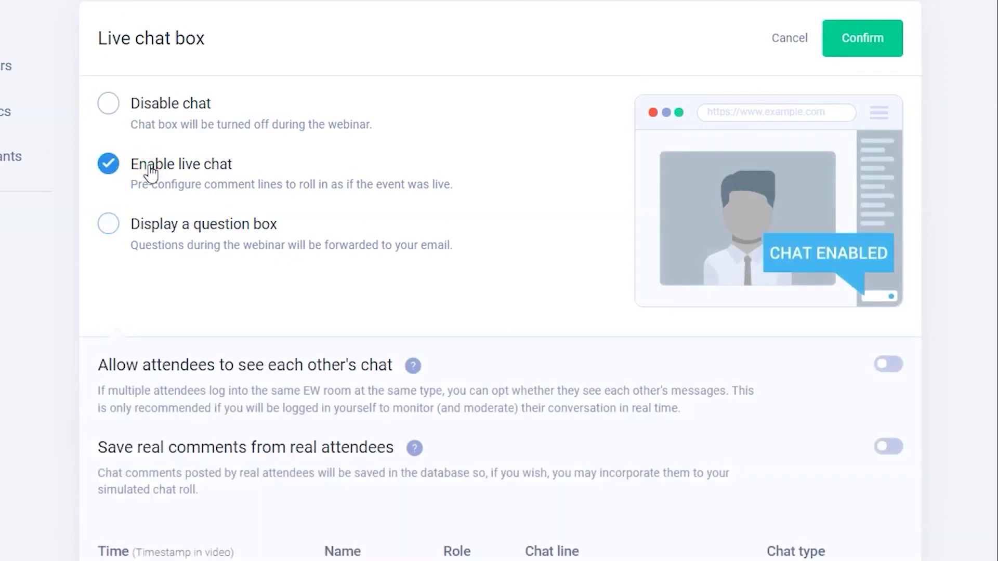
{"action": "left_click", "coordinate": [875, 240]}
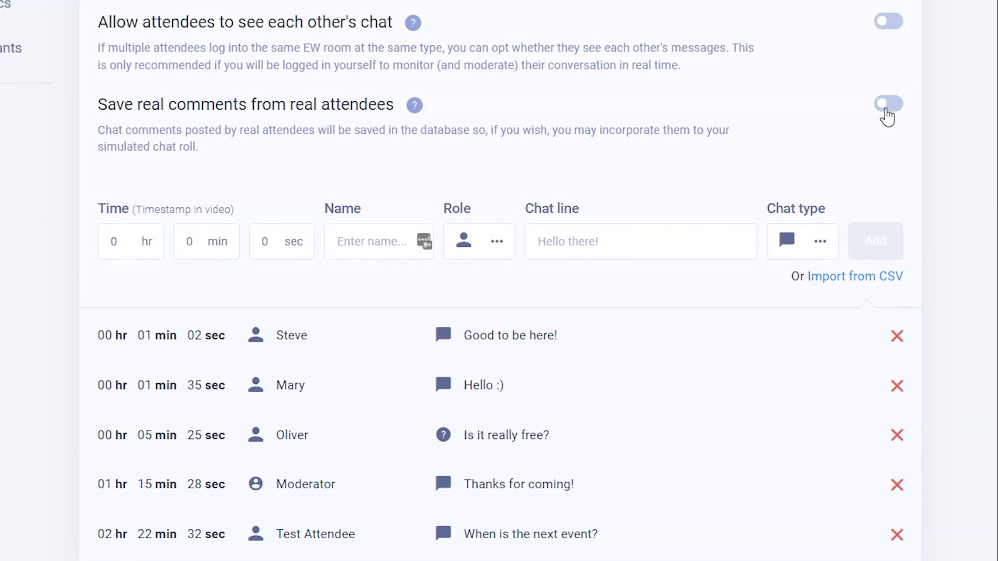
{"action": "left_click", "coordinate": [887, 105]}
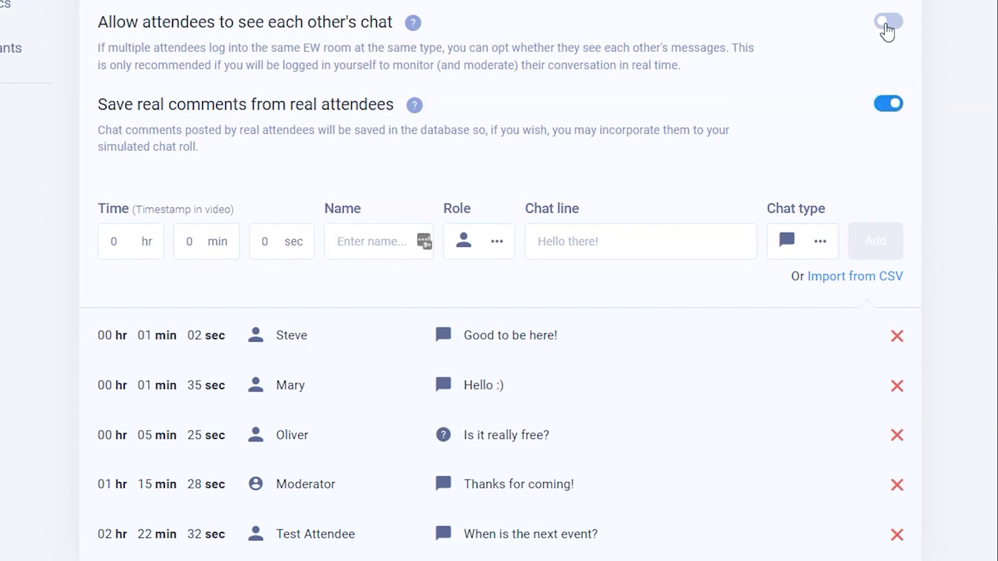
{"action": "left_click", "coordinate": [887, 24]}
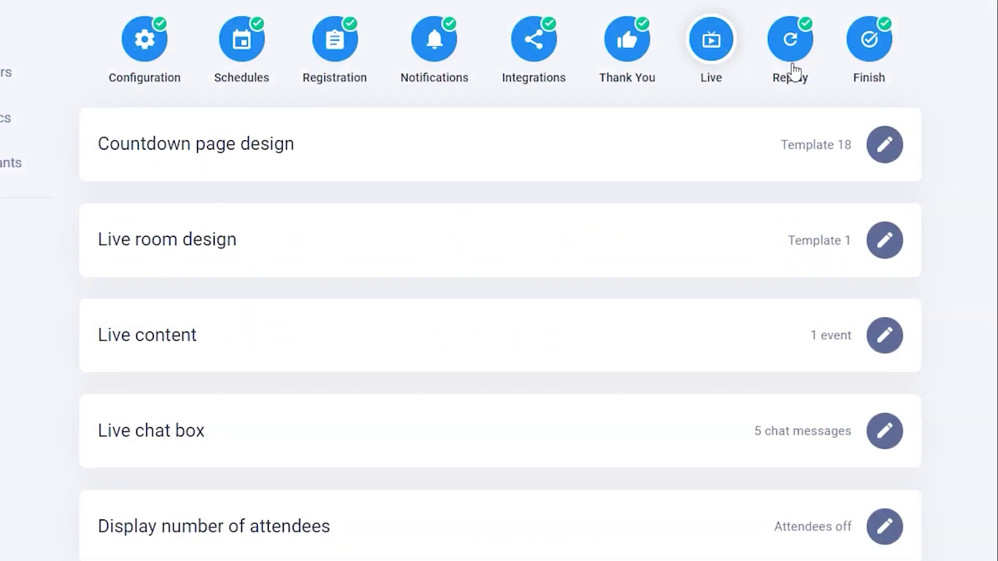
Turn on the replay and allow attendees access to the replay page.
{"action": "left_click", "coordinate": [793, 70]}
{"action": "left_click", "coordinate": [886, 143]}
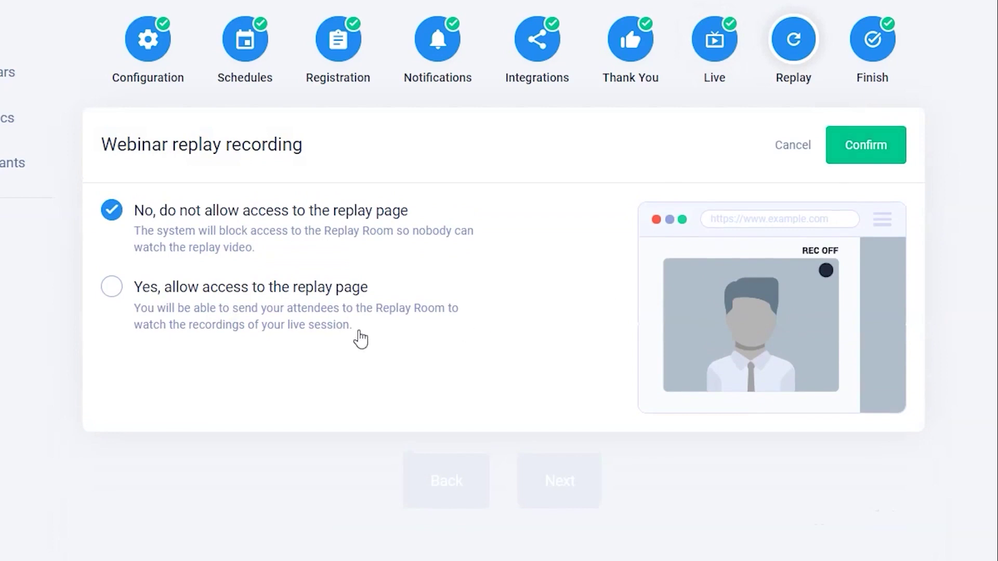
{"action": "left_click", "coordinate": [305, 320]}
{"action": "left_click", "coordinate": [887, 158]}
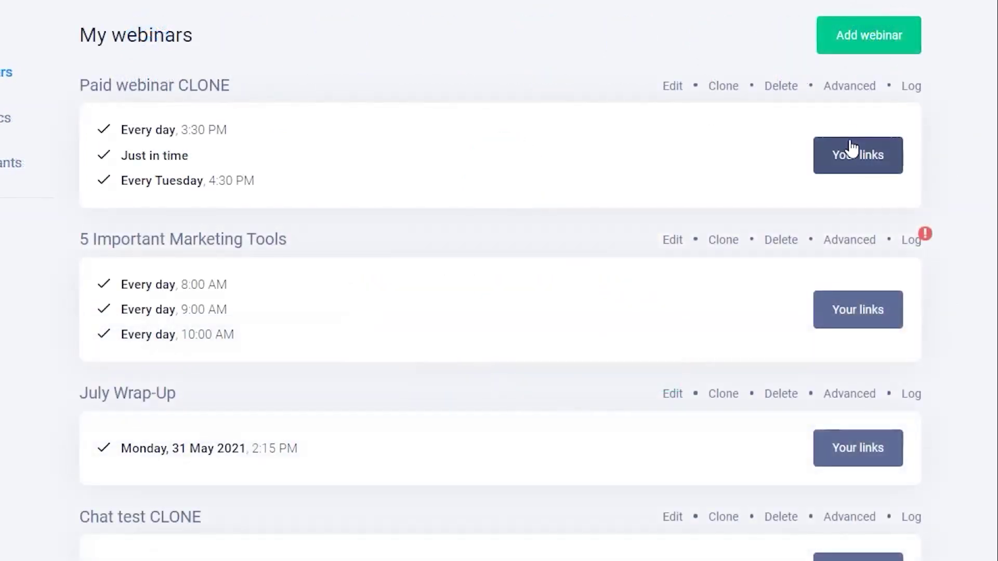
Open the moderator control panel for Paid webinar CLONE.
{"action": "left_click", "coordinate": [849, 145]}
{"action": "left_click", "coordinate": [434, 196]}
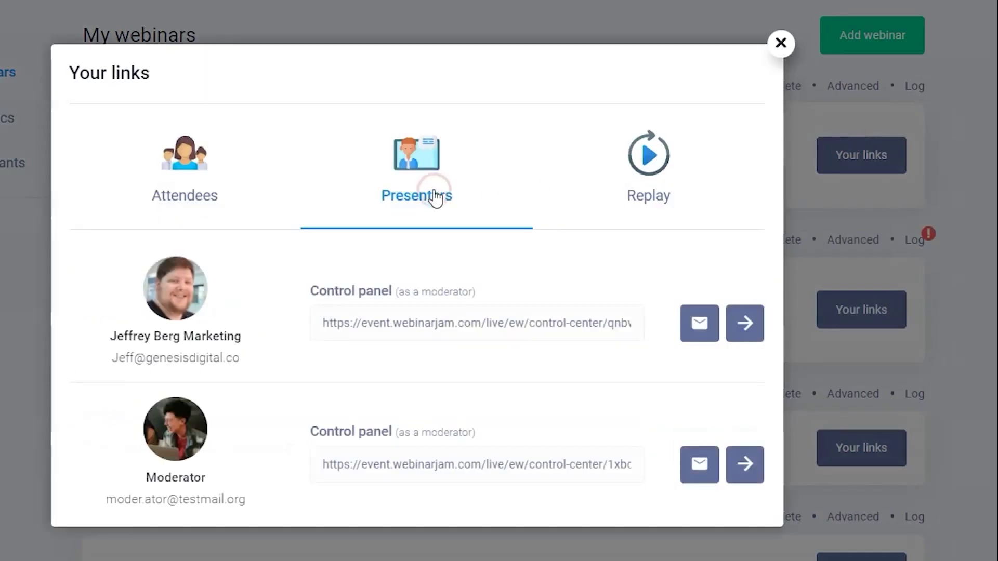
{"action": "left_click", "coordinate": [745, 323]}
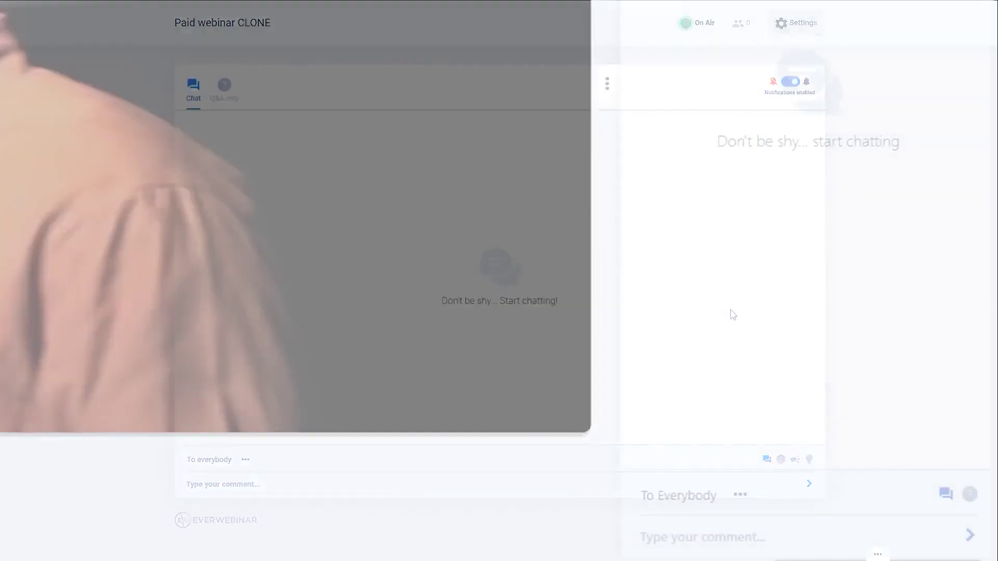
{"action": "type", "text": "Greet"}
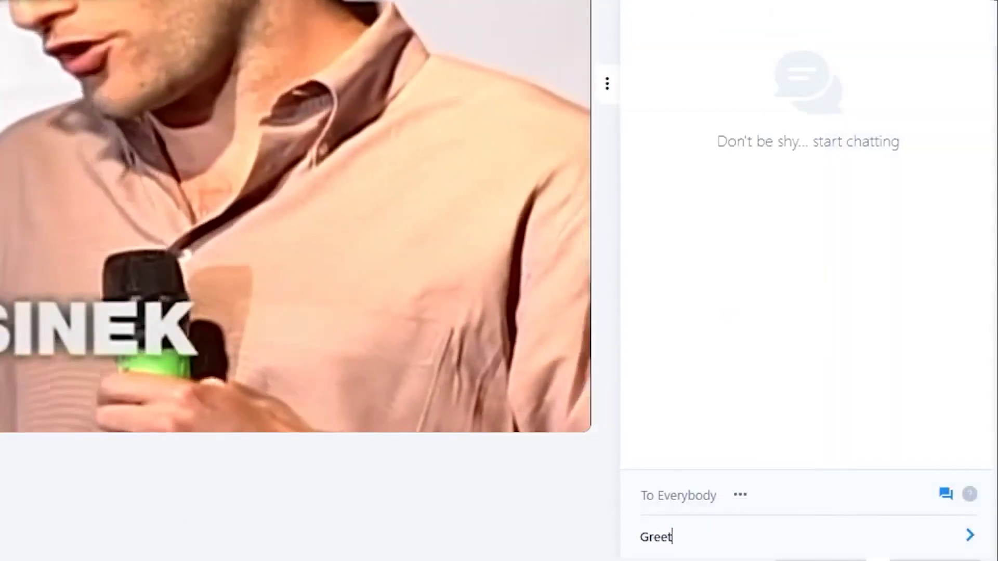
{"action": "type", "text": "ings from Russia"}
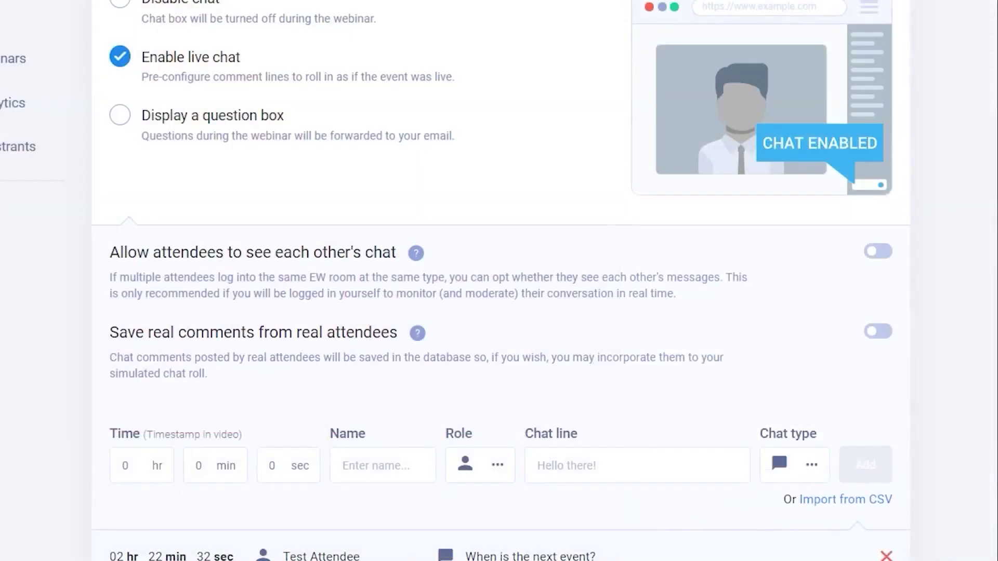
Filter to audience questions, broadcast the attendee's question to the room and begin a reply.
{"action": "left_click", "coordinate": [873, 257]}
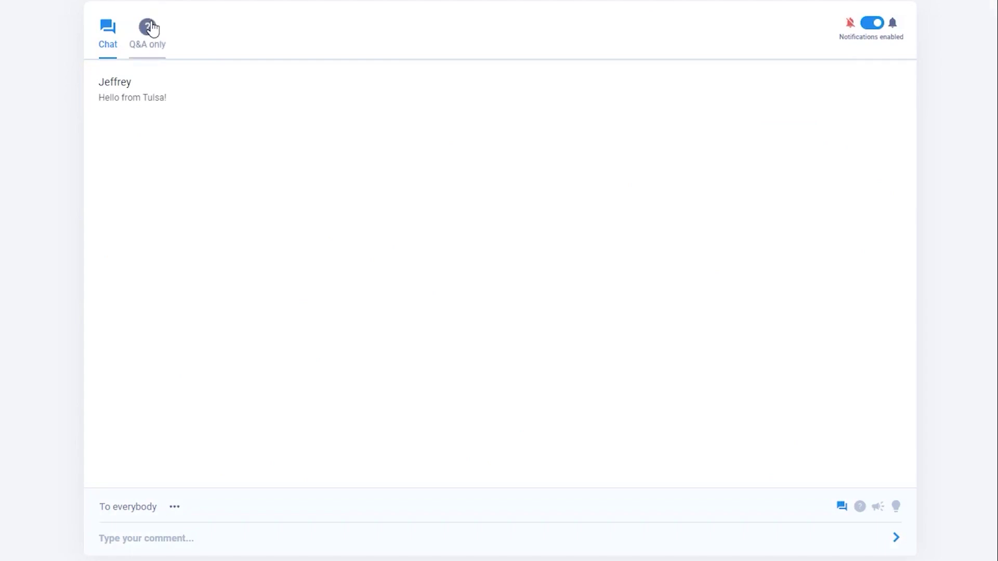
{"action": "left_click", "coordinate": [149, 28]}
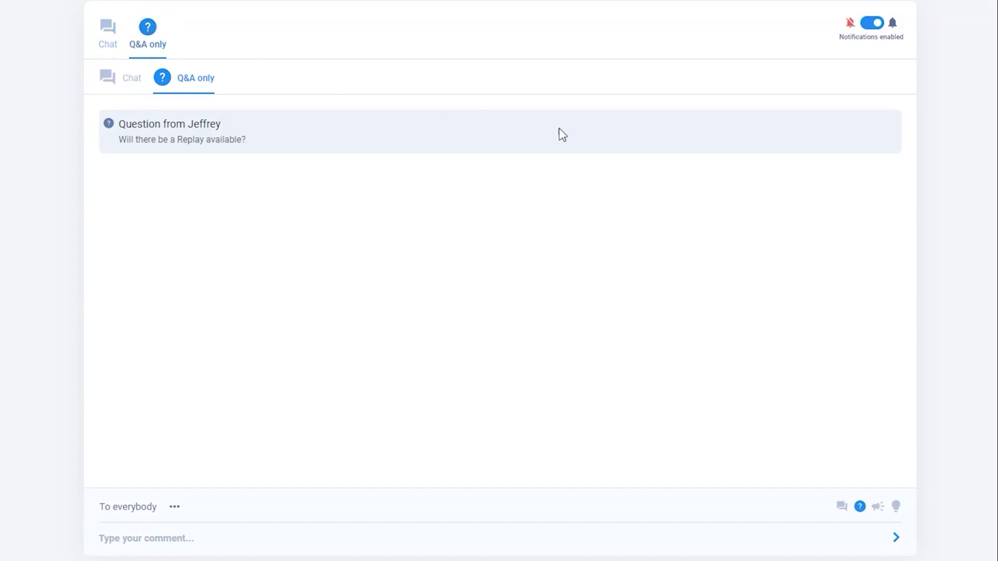
{"action": "left_click", "coordinate": [888, 122]}
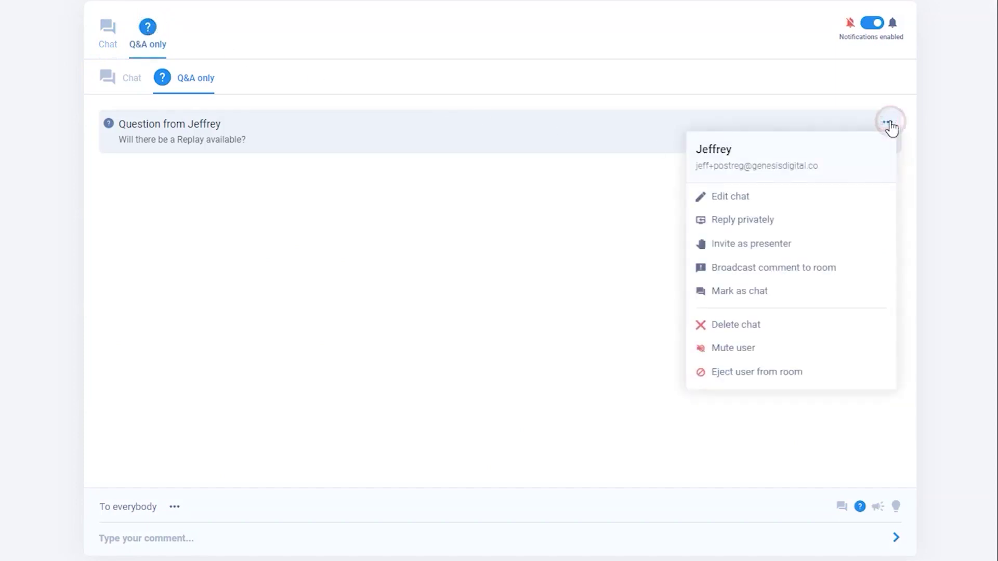
{"action": "left_click", "coordinate": [809, 269]}
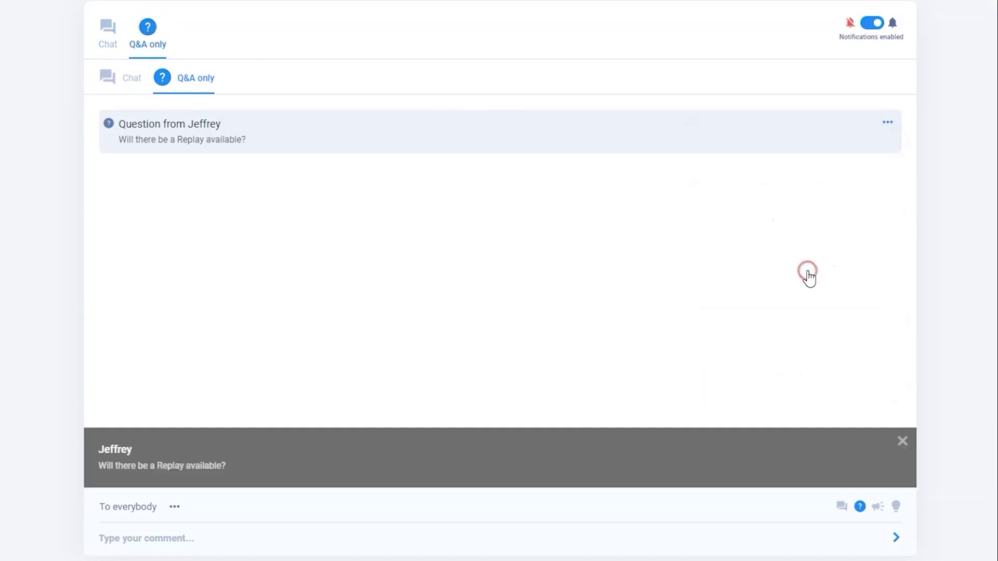
{"action": "left_click", "coordinate": [295, 534]}
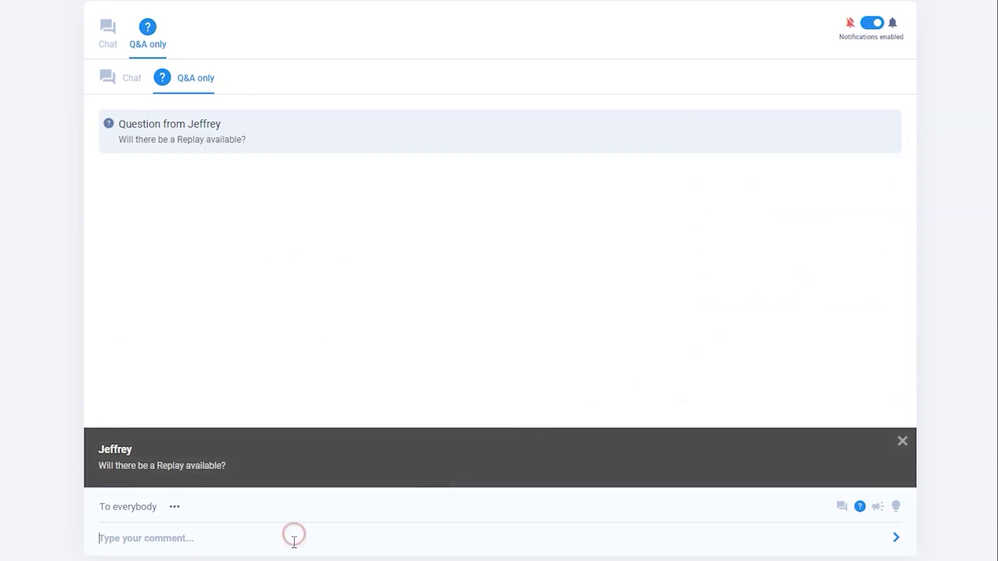
{"action": "type", "text": "Great"}
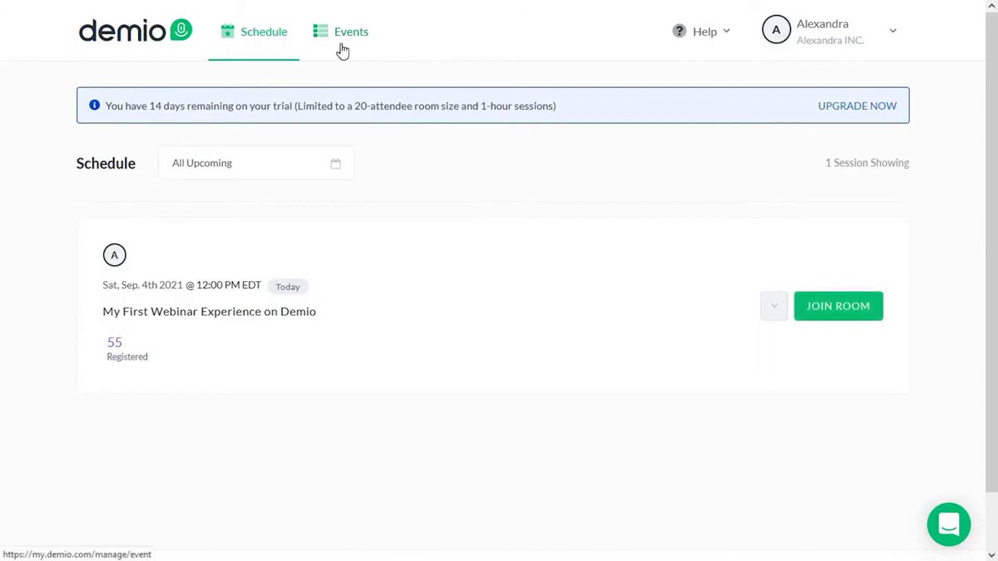
Create an automated event named Content Marketing Tips for 2023.
{"action": "left_click", "coordinate": [341, 45]}
{"action": "left_click", "coordinate": [820, 163]}
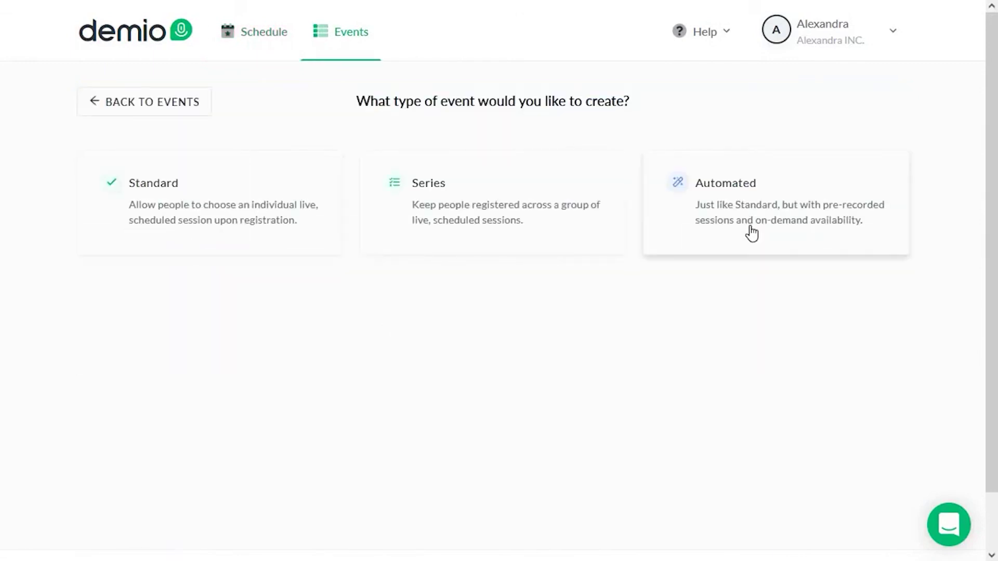
{"action": "left_click", "coordinate": [719, 207]}
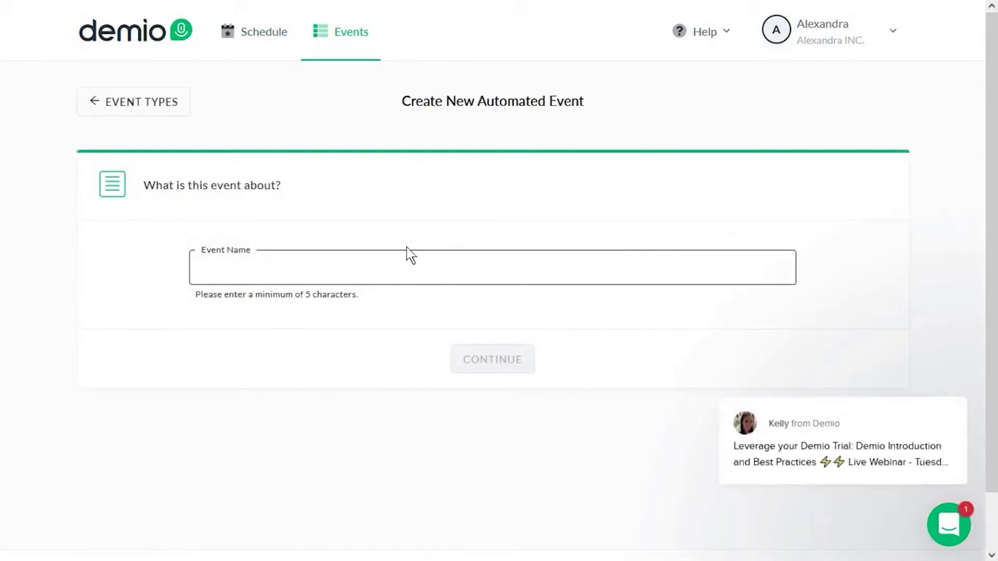
{"action": "type", "text": "ntent Marketing Tips for 20"}
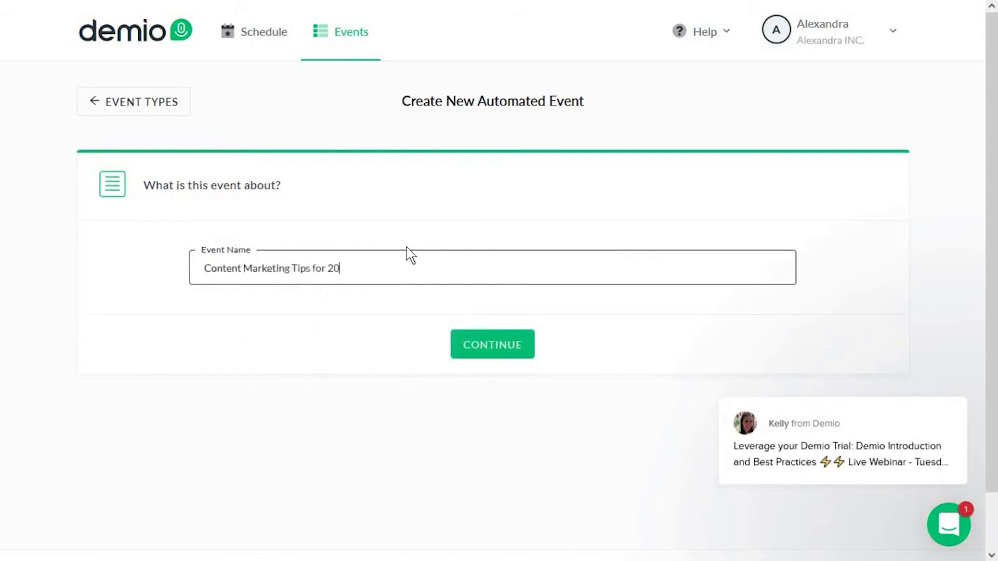
{"action": "type", "text": "23"}
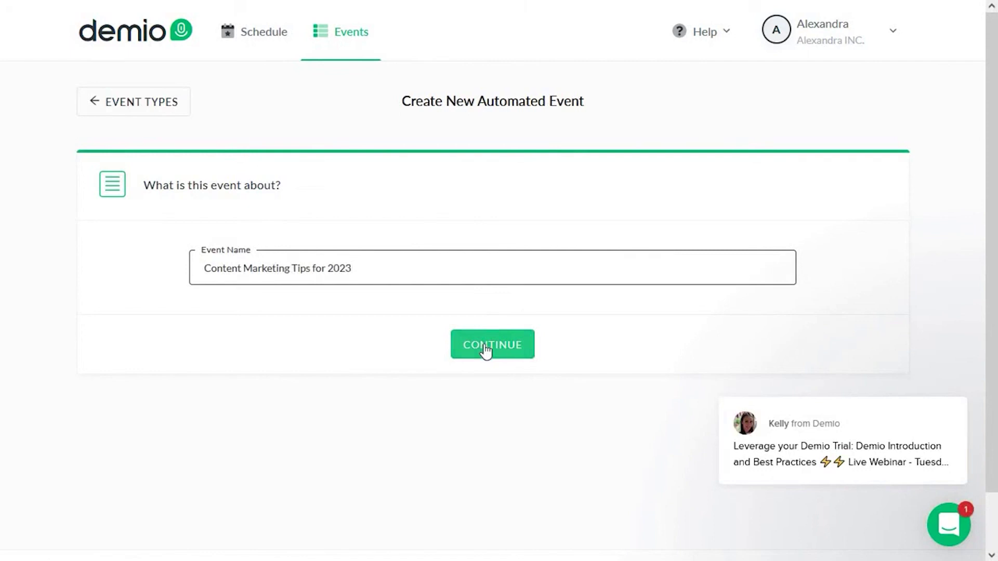
{"action": "left_click", "coordinate": [485, 346]}
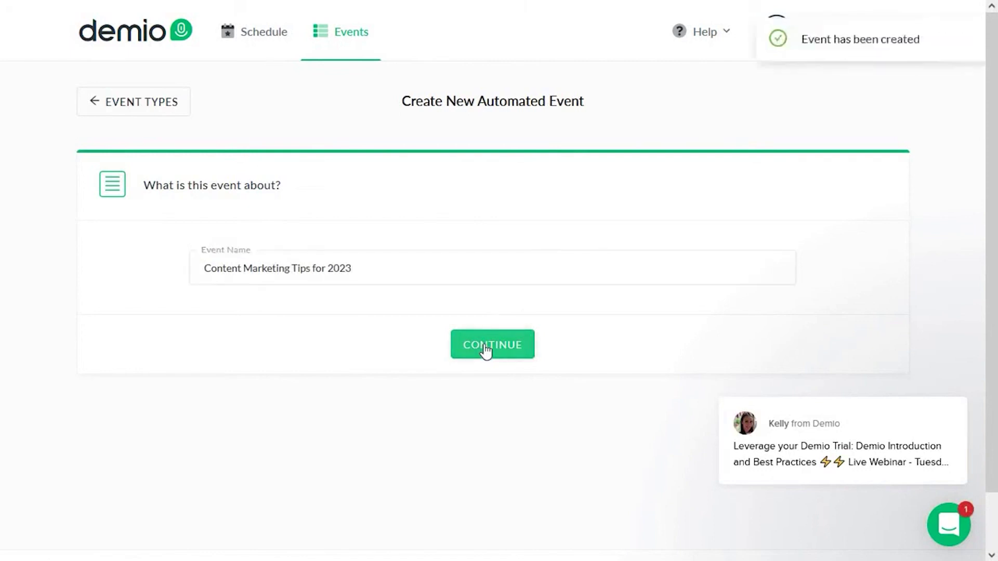
{"action": "scroll", "coordinate": [512, 292], "scroll_direction": "down", "scroll_amount": 1}
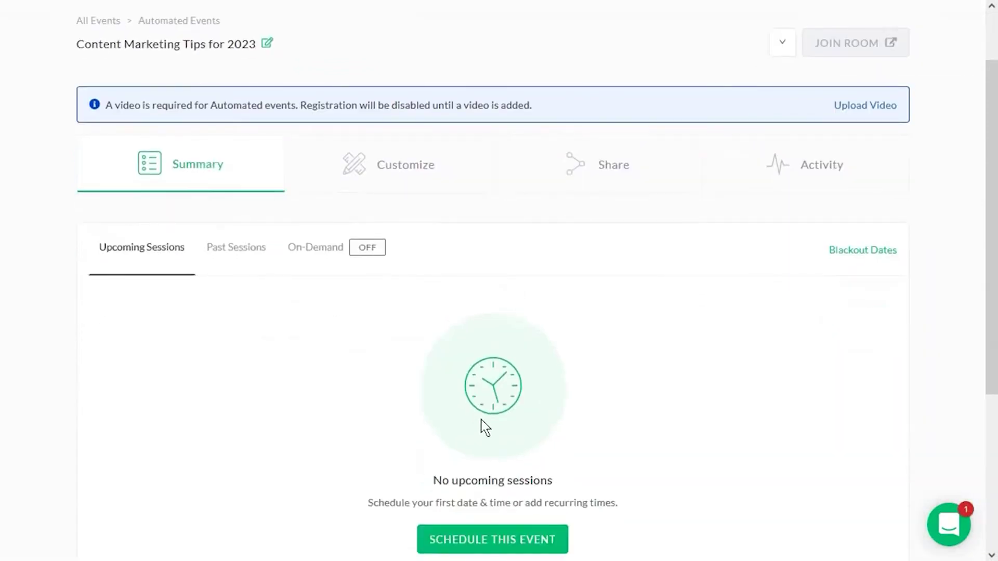
{"action": "scroll", "coordinate": [481, 426], "scroll_direction": "down", "scroll_amount": 1}
{"action": "scroll", "coordinate": [487, 466], "scroll_direction": "up", "scroll_amount": 1}
Turn on on-demand availability and check the event's registration link.
{"action": "left_click", "coordinate": [321, 251]}
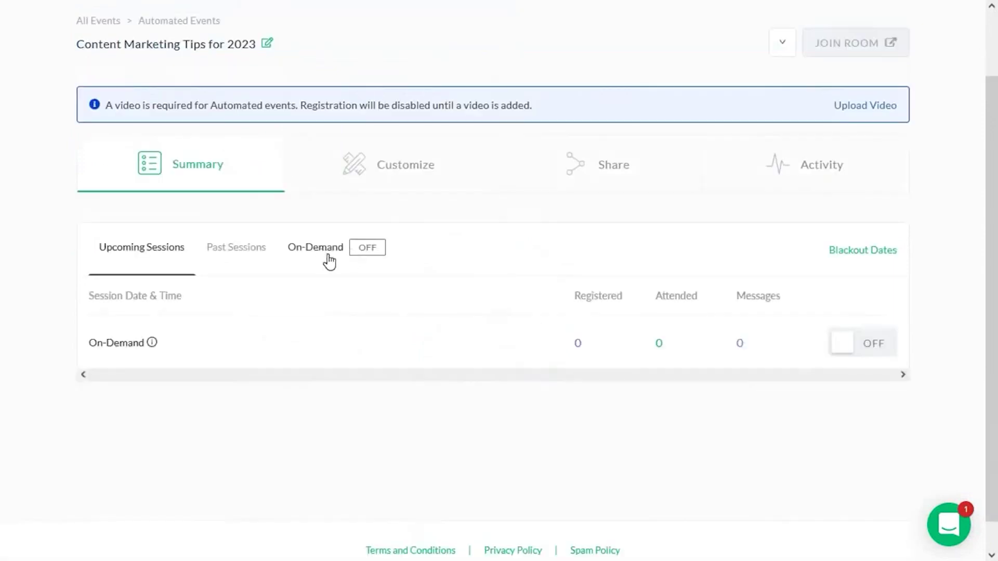
{"action": "left_click", "coordinate": [848, 345]}
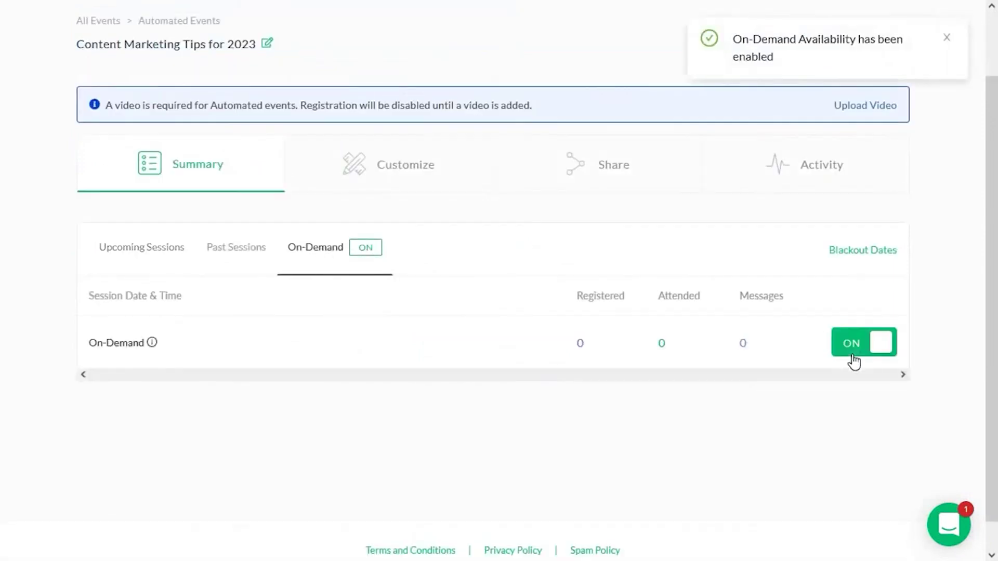
{"action": "left_click", "coordinate": [579, 168]}
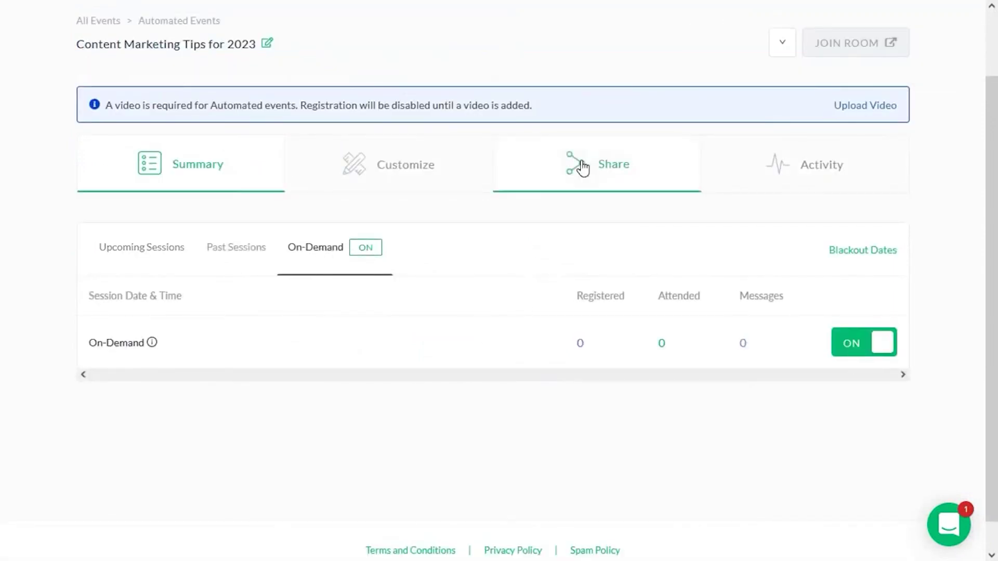
{"action": "left_click", "coordinate": [222, 187]}
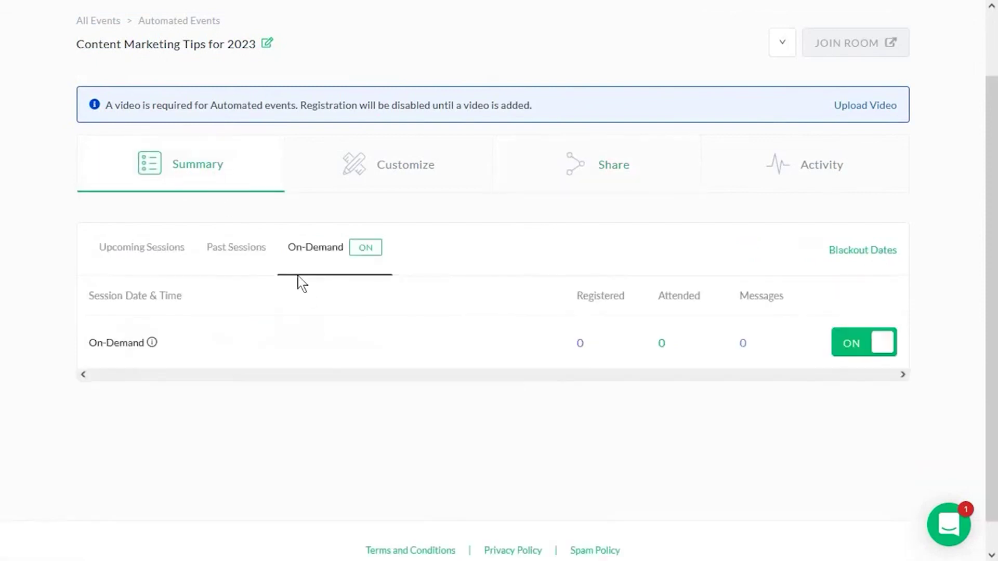
{"action": "left_click", "coordinate": [418, 187]}
{"action": "scroll", "coordinate": [266, 331], "scroll_direction": "down", "scroll_amount": 4}
{"action": "scroll", "coordinate": [243, 340], "scroll_direction": "up", "scroll_amount": 1}
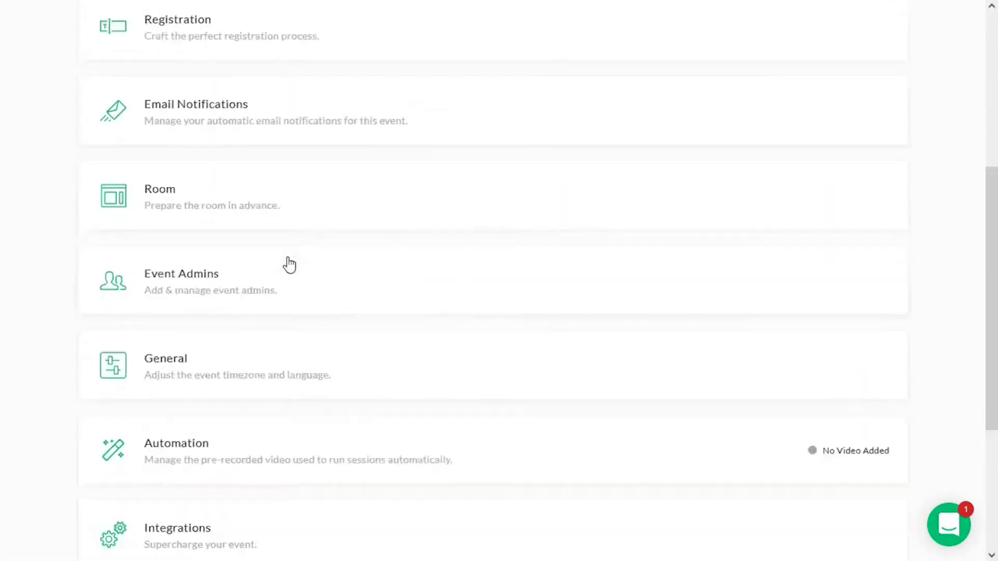
{"action": "scroll", "coordinate": [286, 262], "scroll_direction": "up", "scroll_amount": 3}
Open the registration page editor and pick a page template.
{"action": "left_click", "coordinate": [253, 290]}
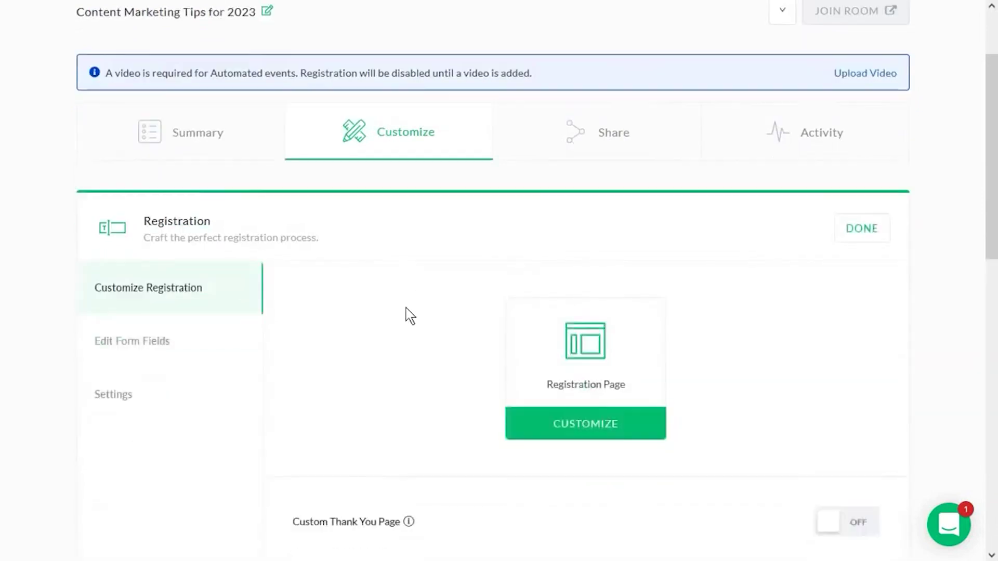
{"action": "left_click", "coordinate": [530, 385]}
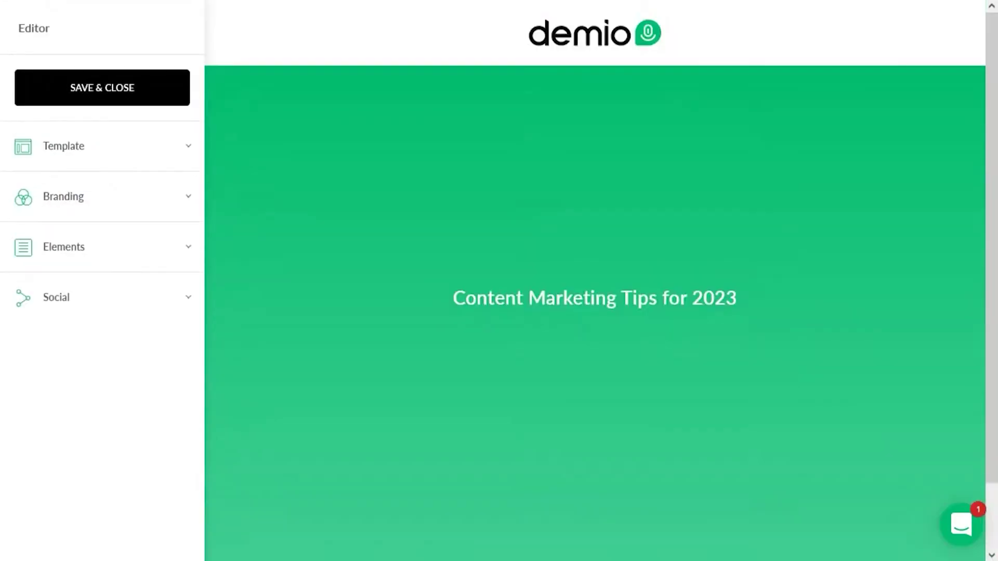
{"action": "left_click", "coordinate": [130, 163]}
{"action": "left_click", "coordinate": [142, 199]}
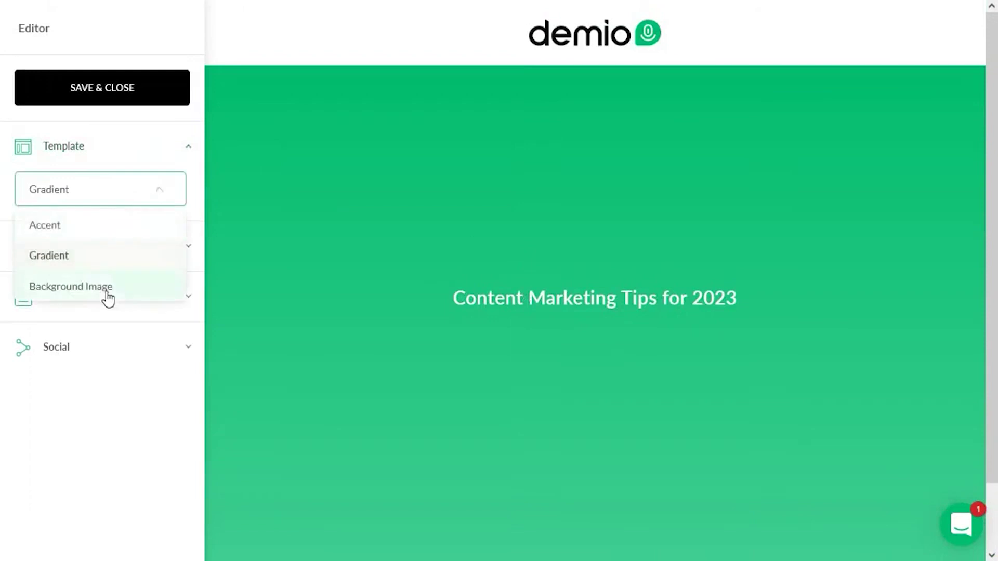
{"action": "left_click", "coordinate": [116, 236]}
{"action": "scroll", "coordinate": [85, 371], "scroll_direction": "down", "scroll_amount": 1}
Turn on the 'Join now!' subheadline and a description section, and save them.
{"action": "left_click", "coordinate": [121, 434]}
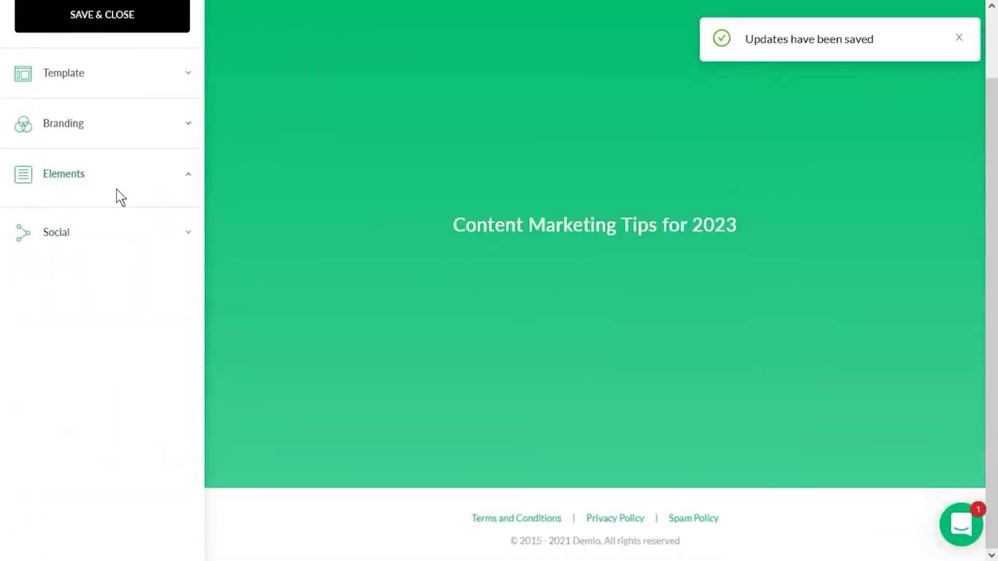
{"action": "left_click", "coordinate": [39, 312]}
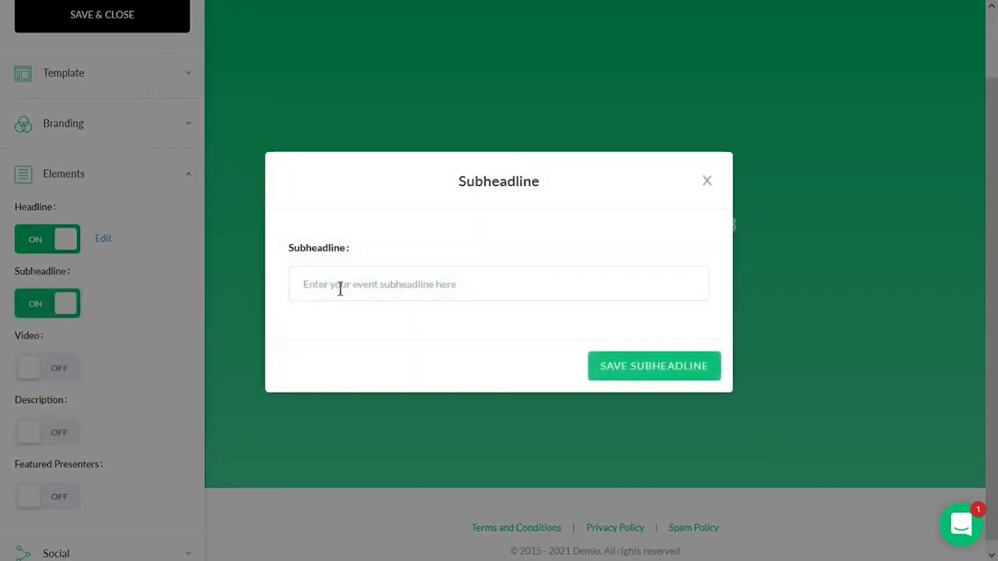
{"action": "left_click", "coordinate": [339, 288]}
{"action": "left_click", "coordinate": [47, 419]}
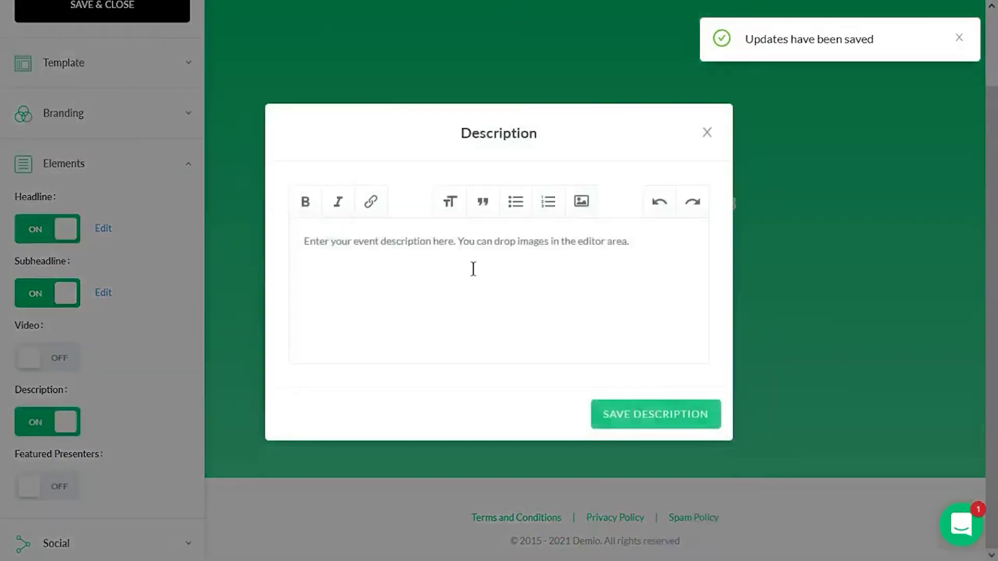
{"action": "type", "text": "gfgfgfg"}
{"action": "left_click", "coordinate": [613, 413]}
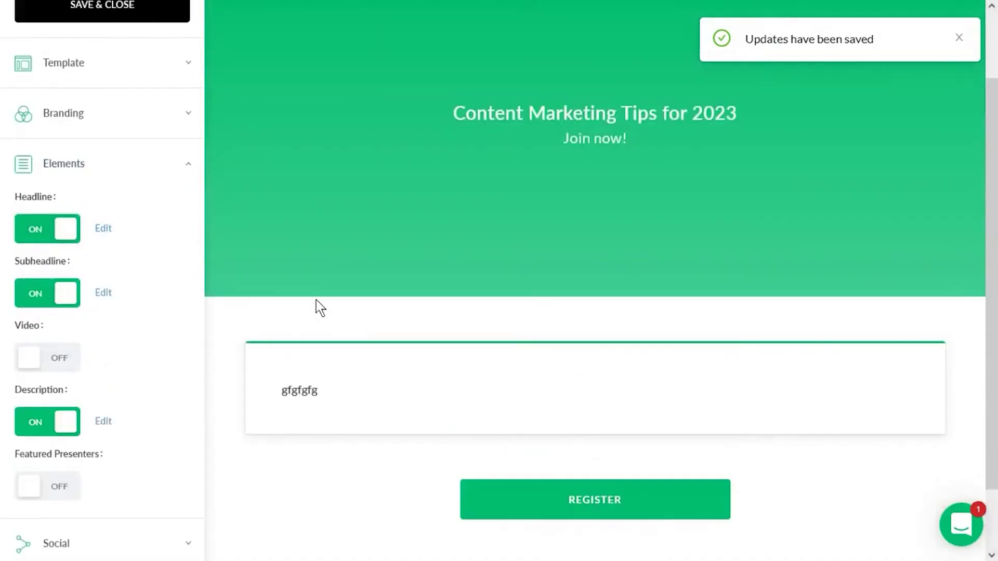
{"action": "scroll", "coordinate": [117, 390], "scroll_direction": "down", "scroll_amount": 1}
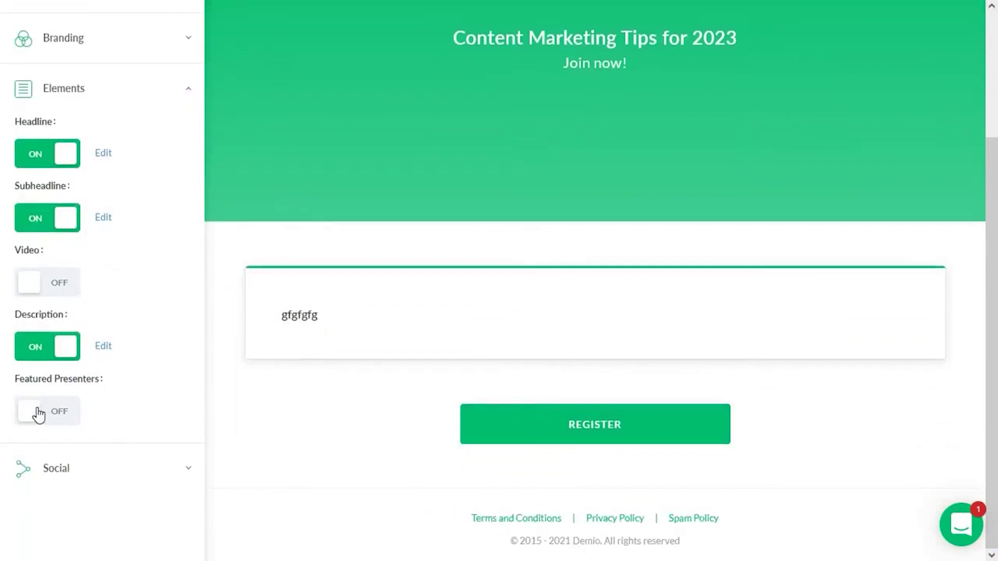
{"action": "left_click", "coordinate": [37, 411]}
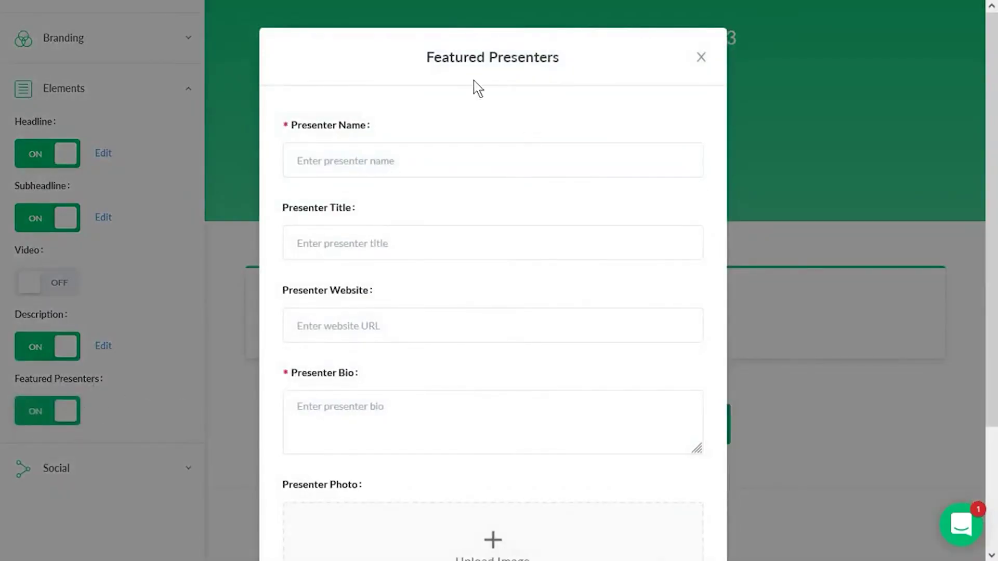
{"action": "left_click", "coordinate": [416, 145]}
{"action": "left_click", "coordinate": [368, 406]}
{"action": "type", "text": "Gr"}
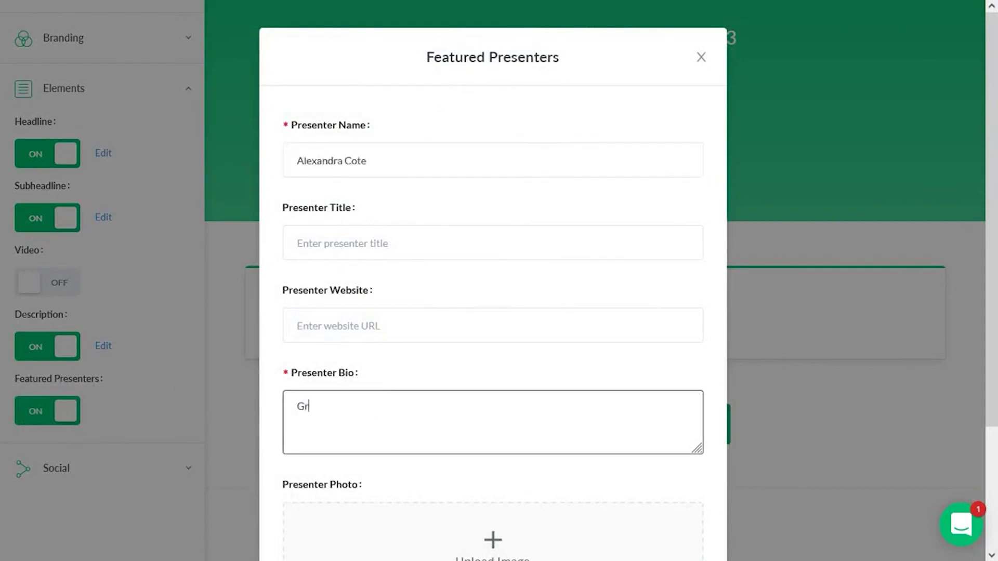
{"action": "type", "text": "owth Marketer"}
{"action": "scroll", "coordinate": [368, 407], "scroll_direction": "down", "scroll_amount": 3}
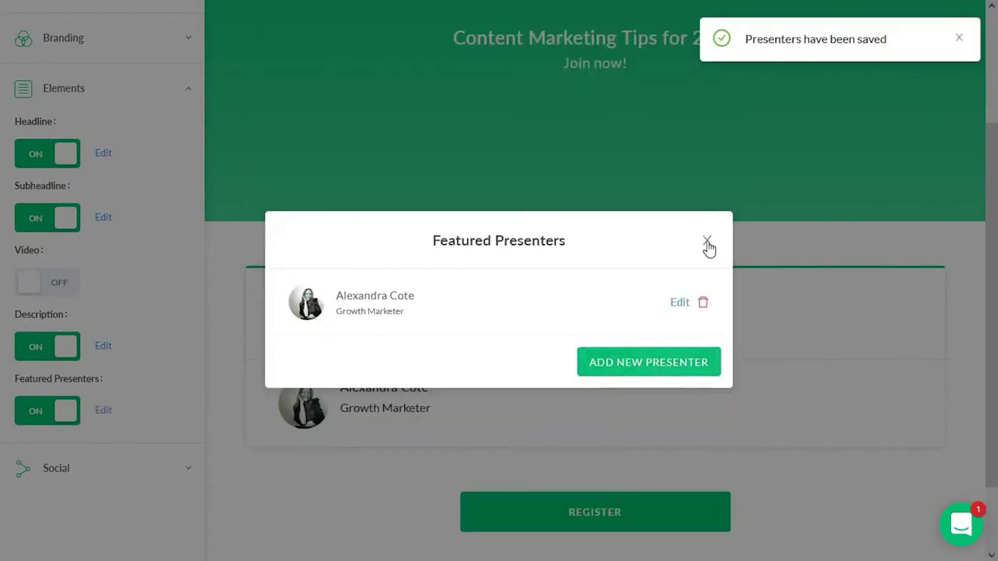
{"action": "left_click", "coordinate": [707, 242]}
{"action": "scroll", "coordinate": [467, 405], "scroll_direction": "down", "scroll_amount": 3}
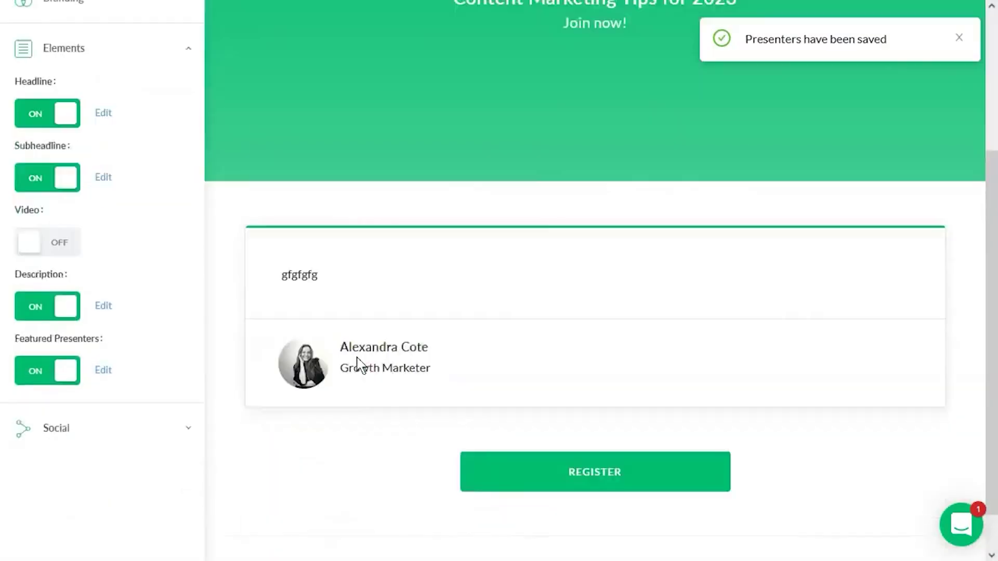
Review the Open Graph preview titled 'Content Marketing Tips for 2023', then dismiss it.
{"action": "left_click", "coordinate": [160, 387]}
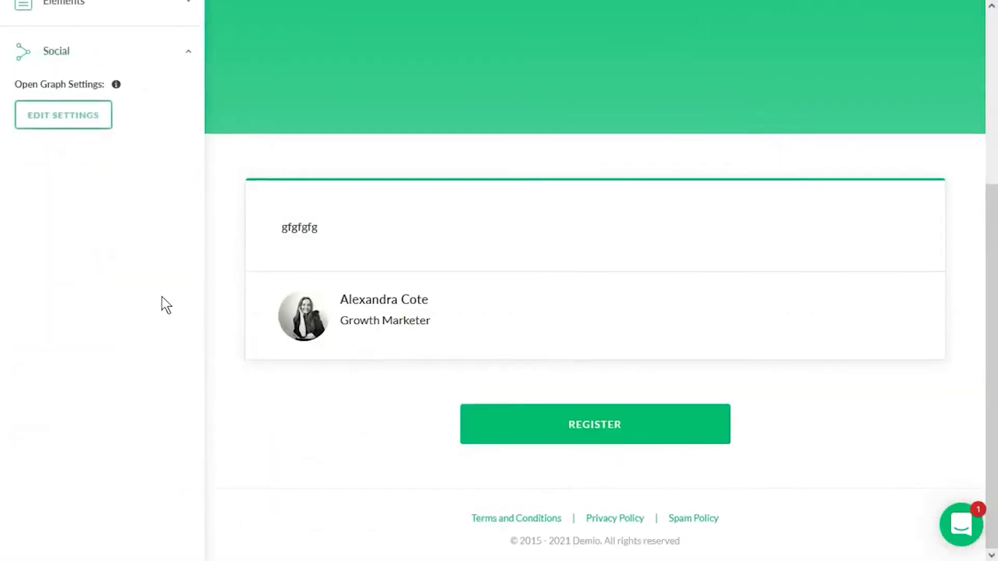
{"action": "left_click", "coordinate": [100, 114]}
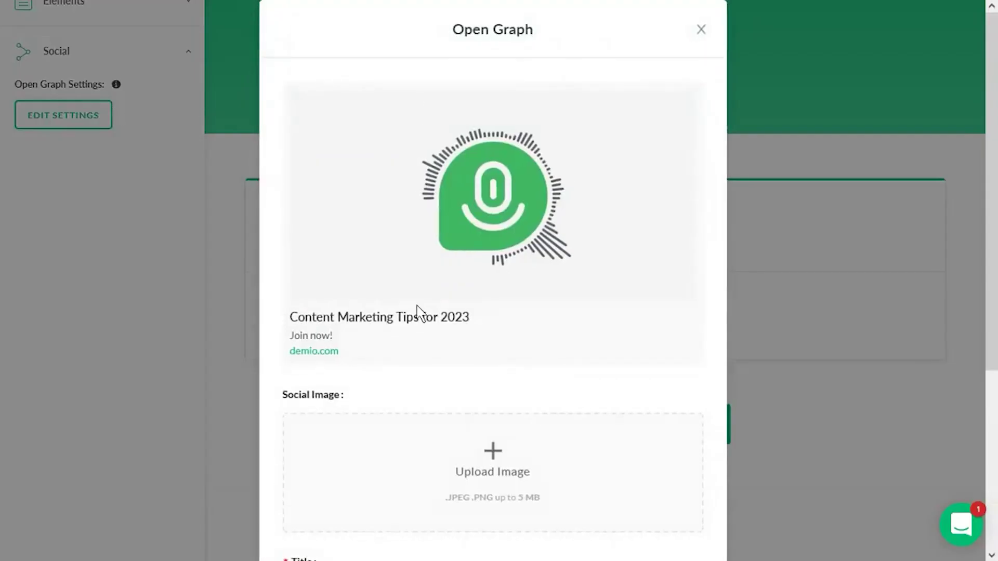
{"action": "scroll", "coordinate": [534, 107], "scroll_direction": "down", "scroll_amount": 1}
{"action": "scroll", "coordinate": [499, 155], "scroll_direction": "down", "scroll_amount": 3}
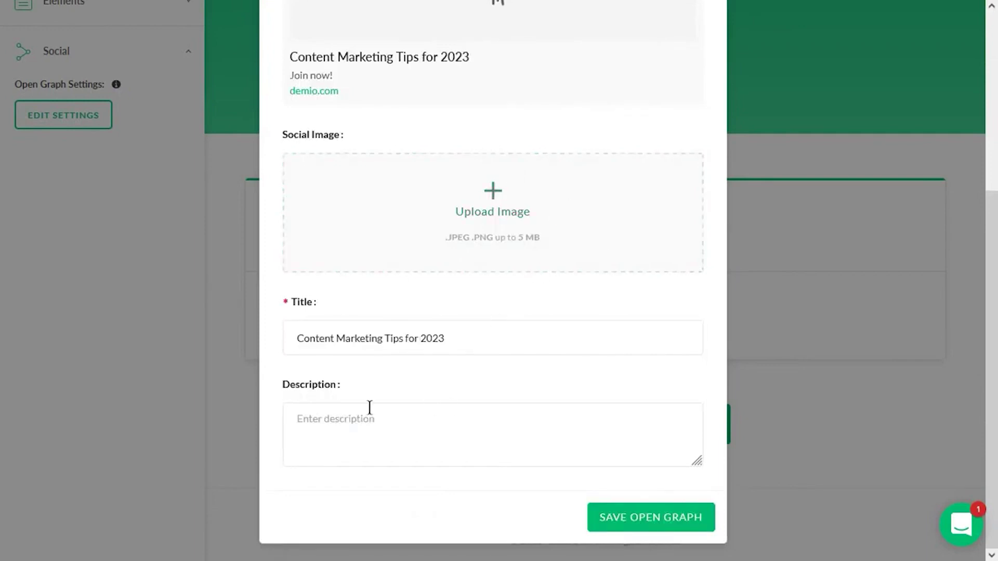
{"action": "scroll", "coordinate": [561, 107], "scroll_direction": "up", "scroll_amount": 4}
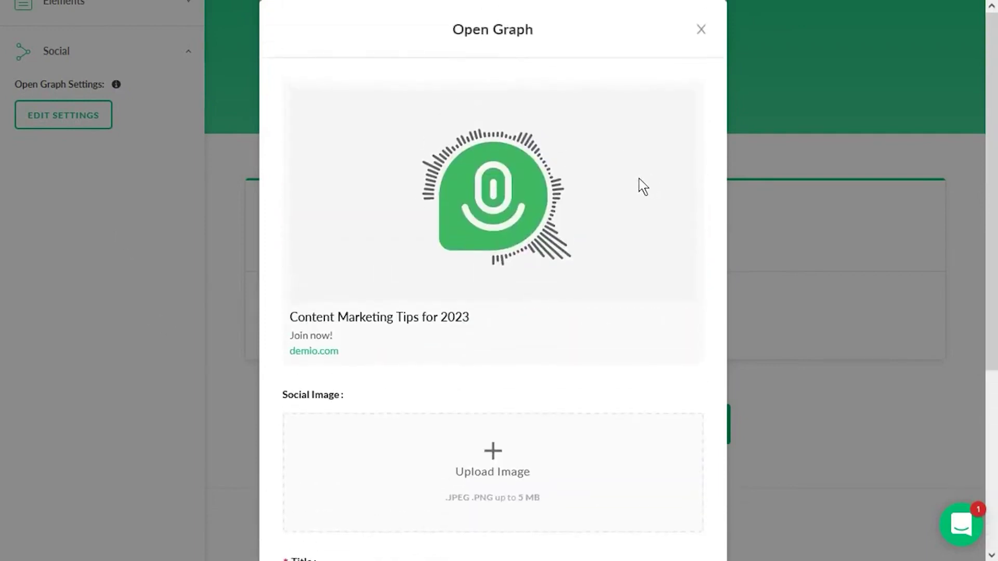
{"action": "left_click", "coordinate": [666, 72]}
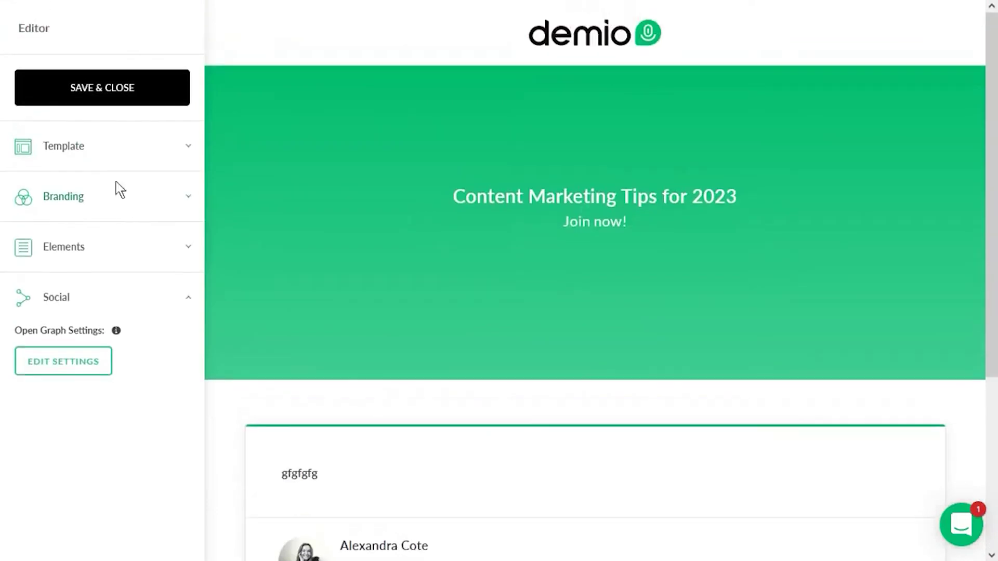
Save the page design, enable the custom thank-you page and select its URL field.
{"action": "left_click", "coordinate": [121, 98]}
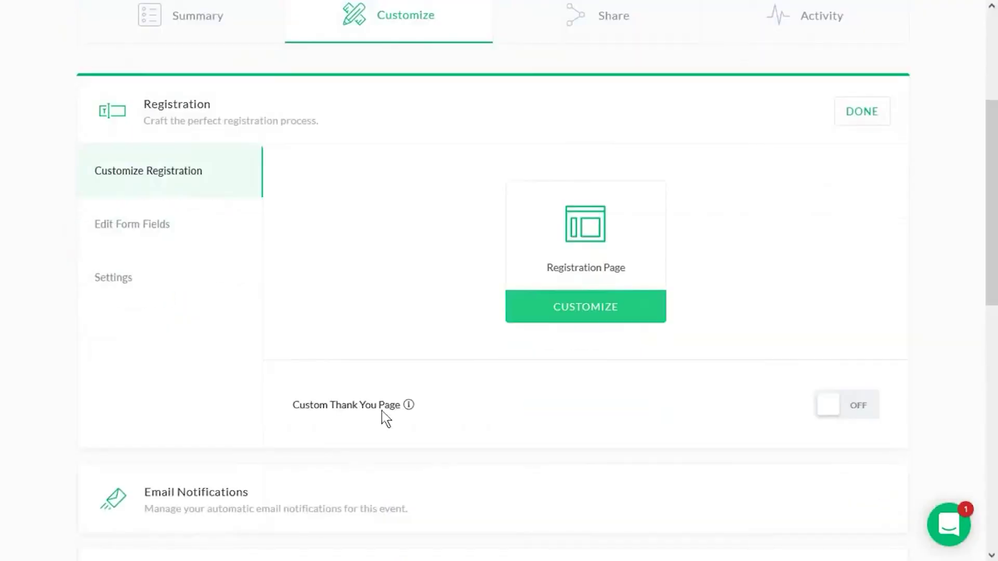
{"action": "left_click", "coordinate": [843, 415]}
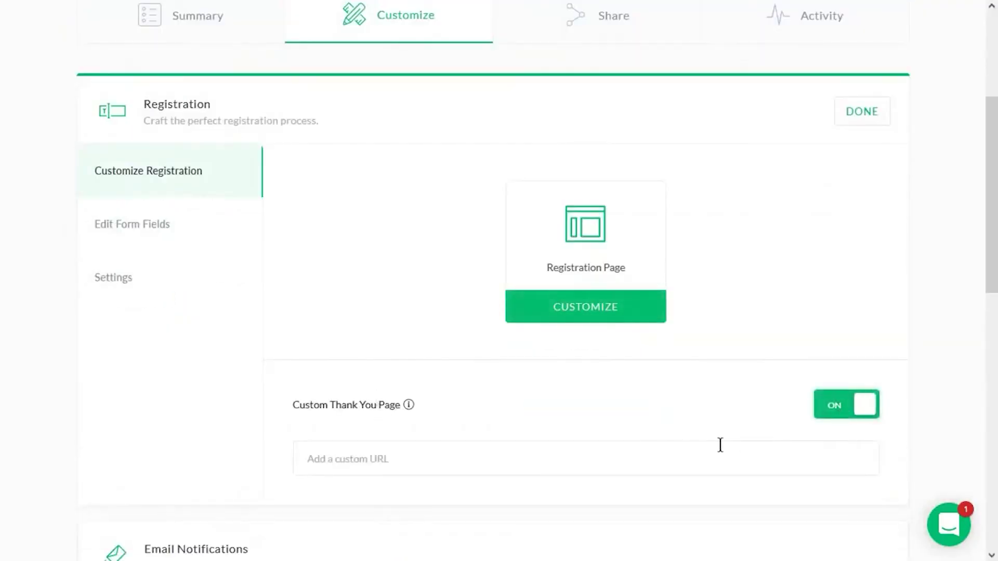
{"action": "scroll", "coordinate": [533, 437], "scroll_direction": "down", "scroll_amount": 1}
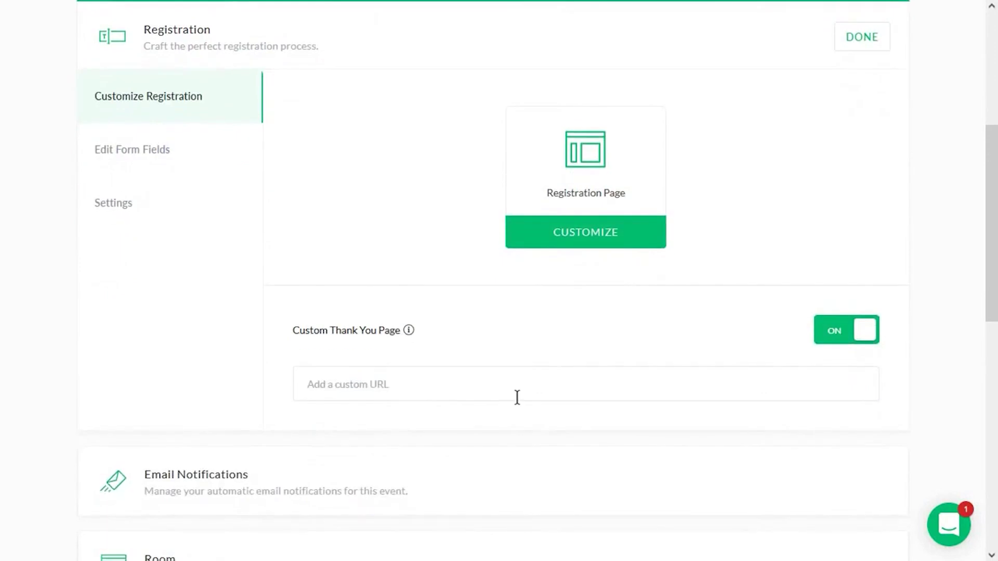
{"action": "left_click", "coordinate": [516, 398]}
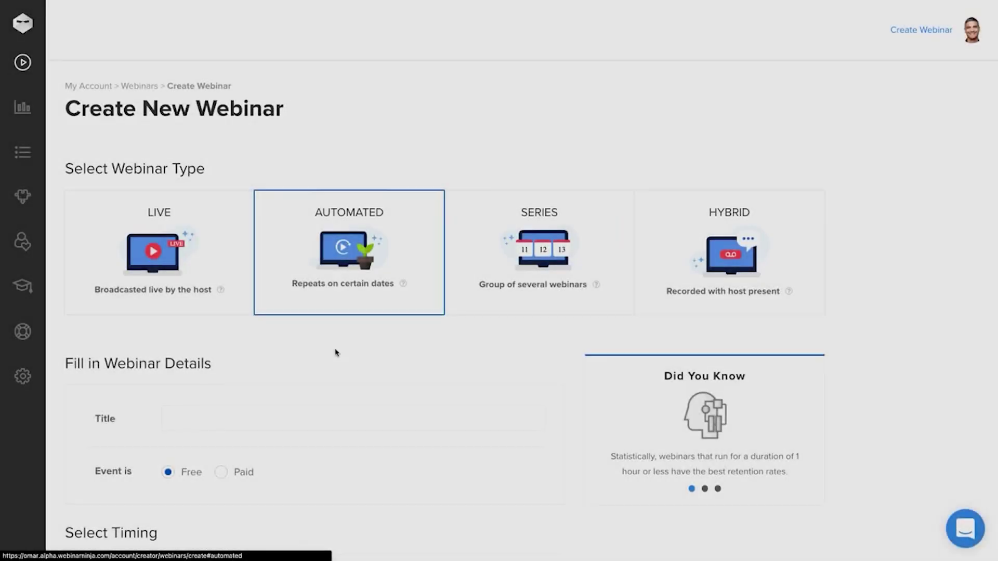
{"action": "scroll", "coordinate": [335, 353], "scroll_direction": "down", "scroll_amount": 2}
Select the Title field for 'Not Your Average Webinar Masterclass'.
{"action": "left_click", "coordinate": [335, 314]}
{"action": "type", "text": "Not Your Avera"}
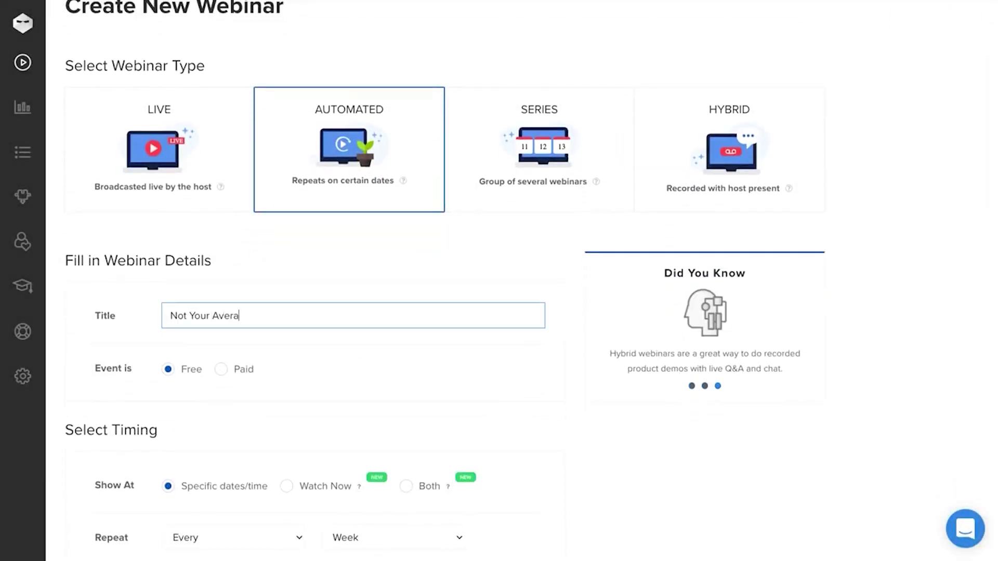
{"action": "type", "text": "ge Webinar Masterclass"}
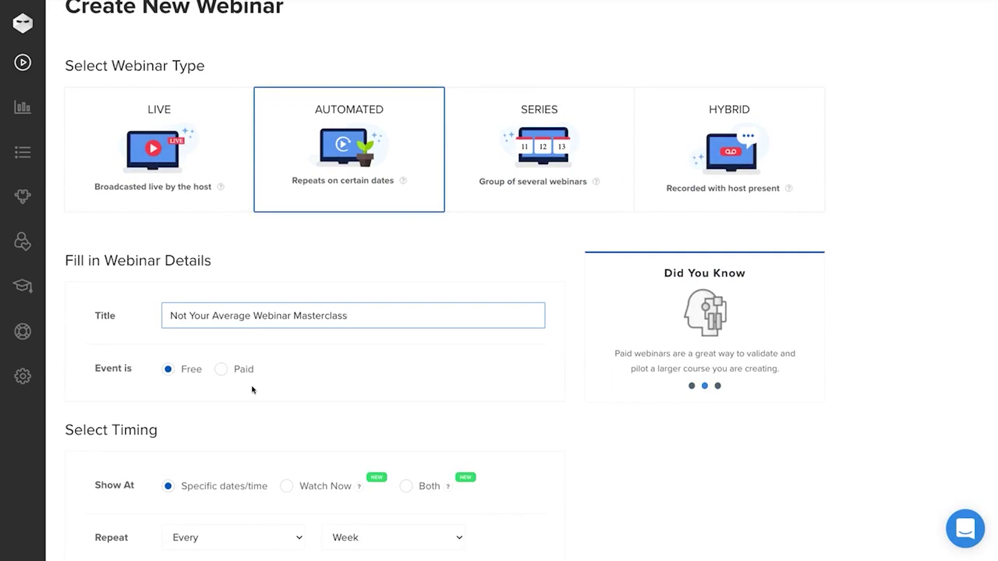
{"action": "scroll", "coordinate": [251, 389], "scroll_direction": "down", "scroll_amount": 1}
{"action": "scroll", "coordinate": [250, 388], "scroll_direction": "down", "scroll_amount": 1}
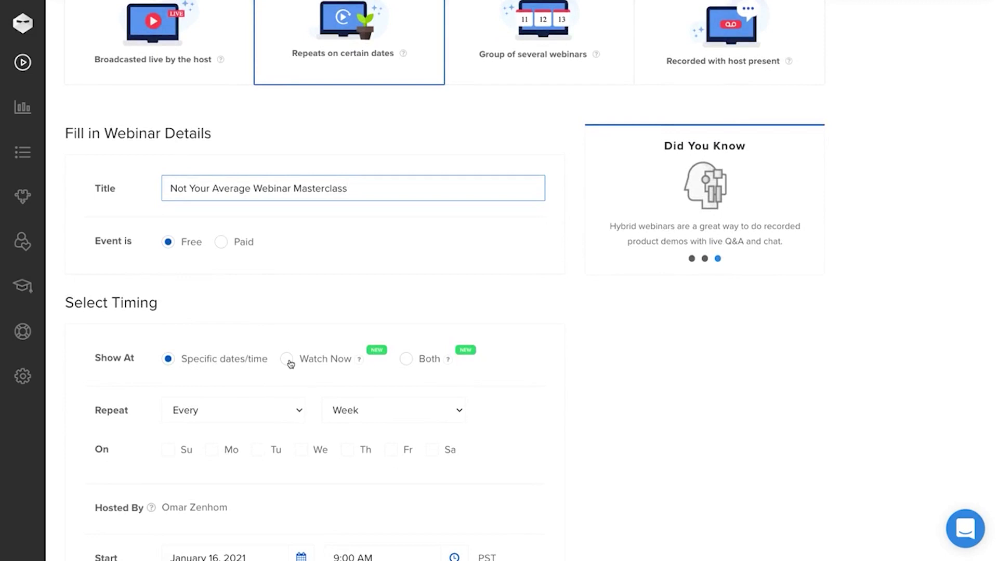
Offer the webinar both at set times and on demand, repeating daily.
{"action": "left_click", "coordinate": [407, 360]}
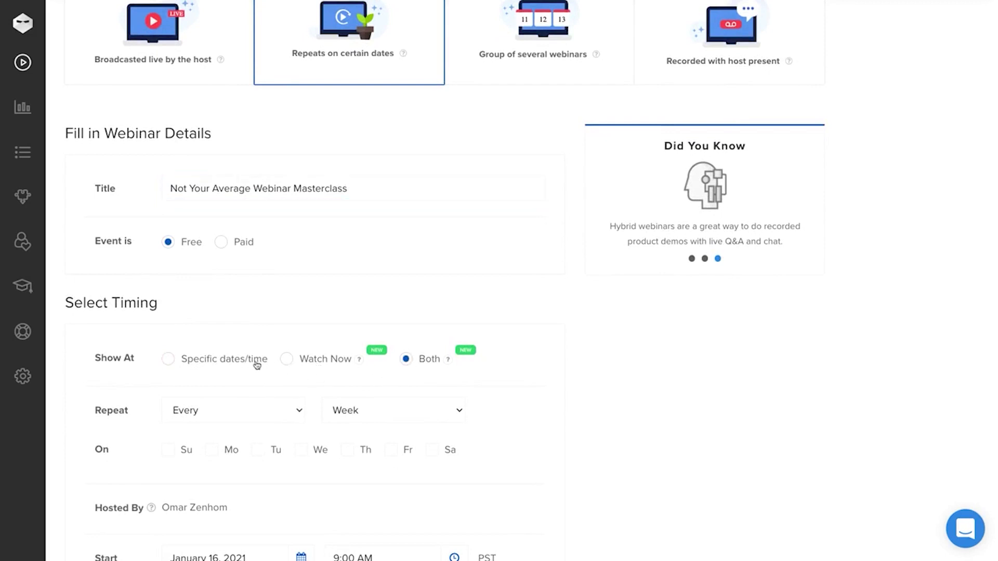
{"action": "left_click", "coordinate": [245, 415]}
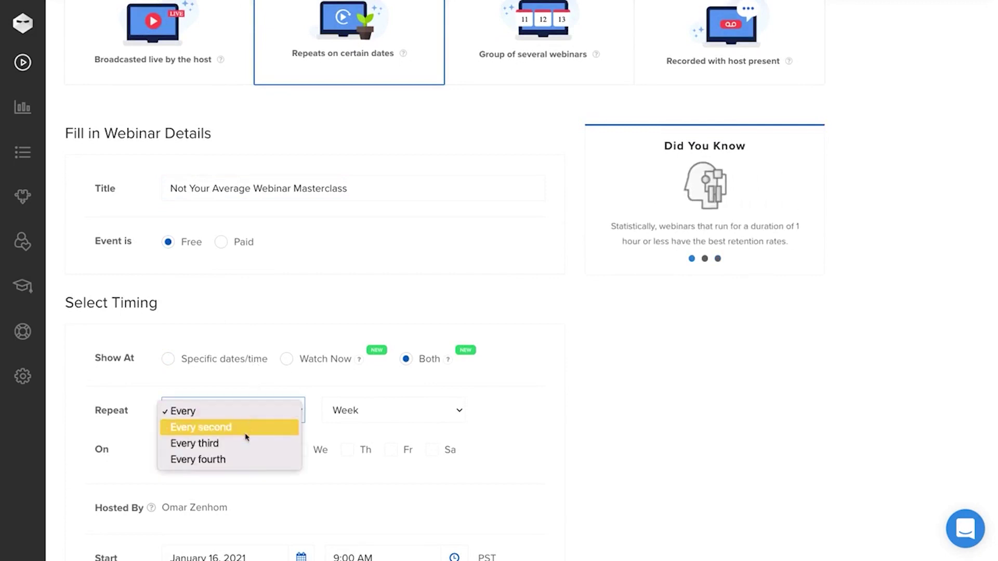
{"action": "left_click", "coordinate": [369, 411]}
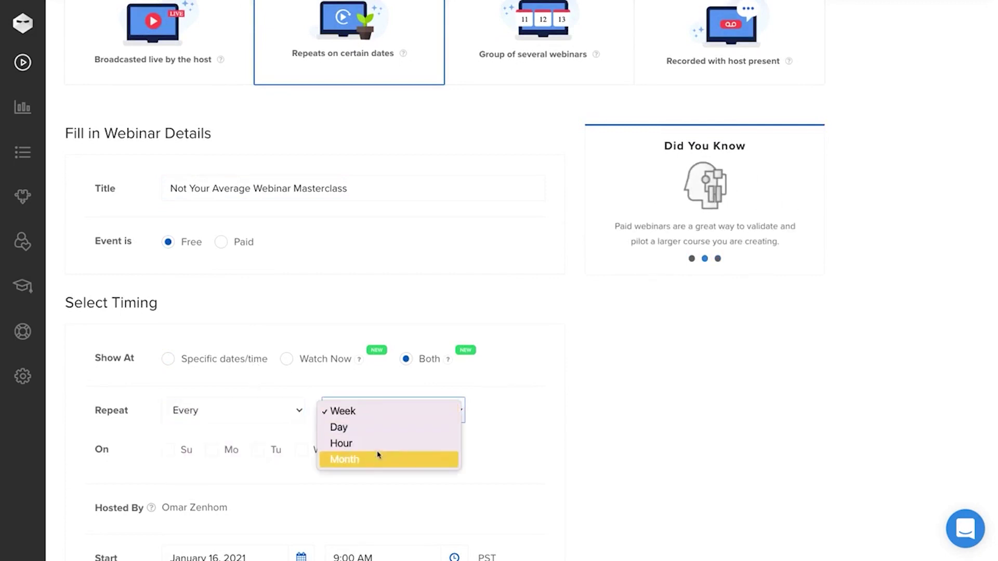
{"action": "left_click", "coordinate": [366, 427]}
Add a fourth daily session at 1:00 PM.
{"action": "left_click", "coordinate": [201, 442]}
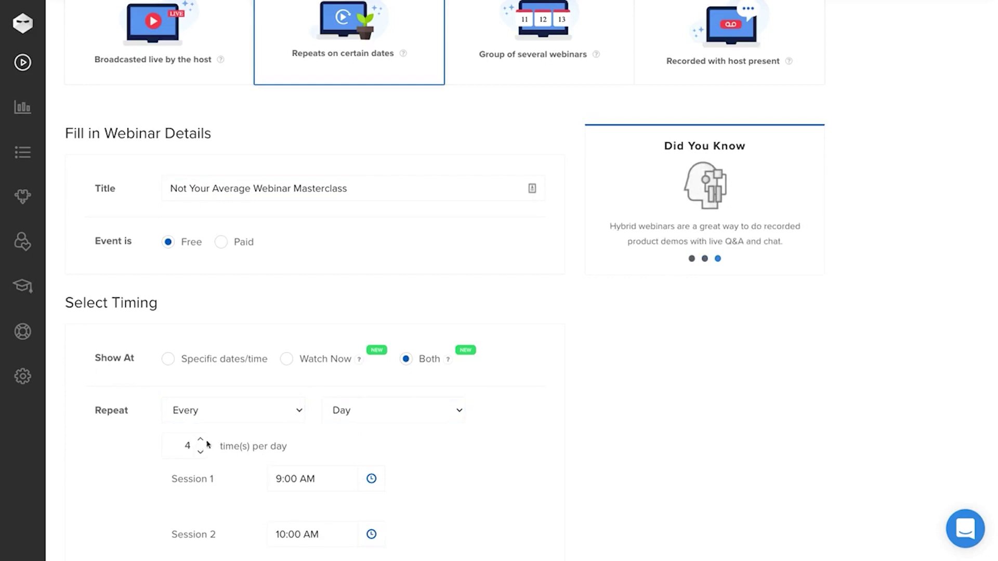
{"action": "scroll", "coordinate": [234, 452], "scroll_direction": "down", "scroll_amount": 4}
{"action": "scroll", "coordinate": [314, 463], "scroll_direction": "down", "scroll_amount": 1}
{"action": "left_click", "coordinate": [312, 460]}
{"action": "left_click", "coordinate": [294, 490]}
{"action": "left_click", "coordinate": [471, 452]}
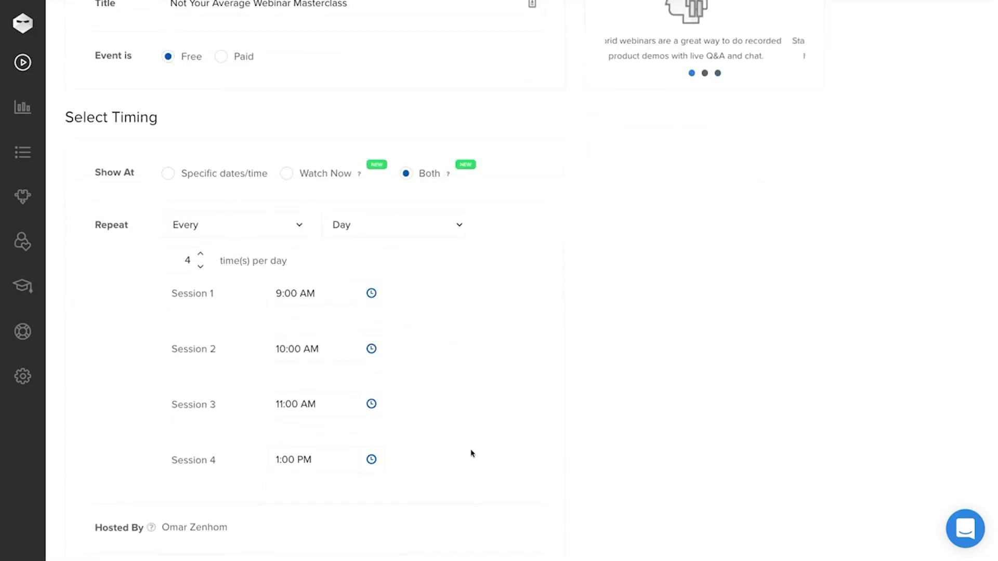
{"action": "scroll", "coordinate": [470, 453], "scroll_direction": "down", "scroll_amount": 3}
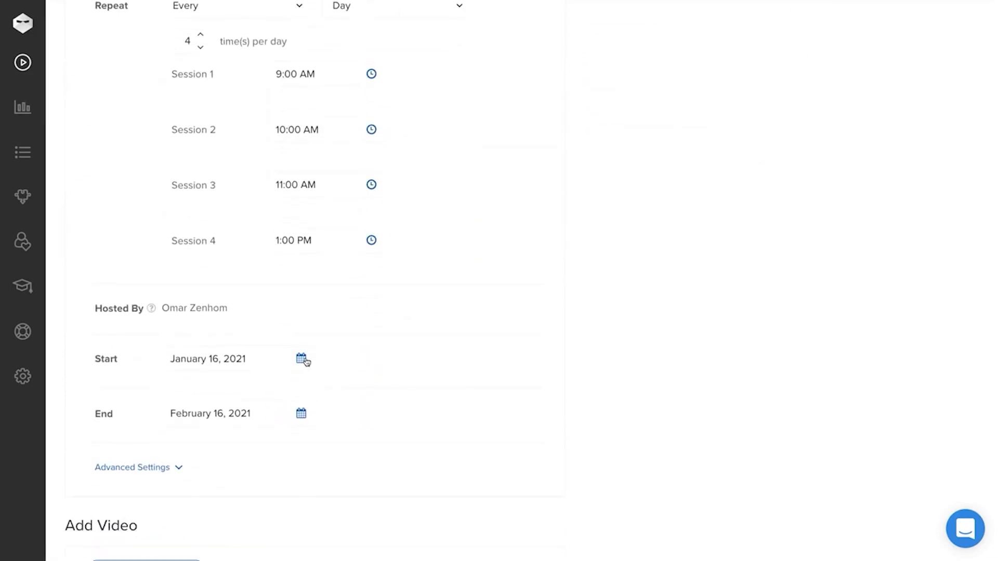
Run the schedule from January 29 to May 27, 2021.
{"action": "left_click", "coordinate": [303, 358]}
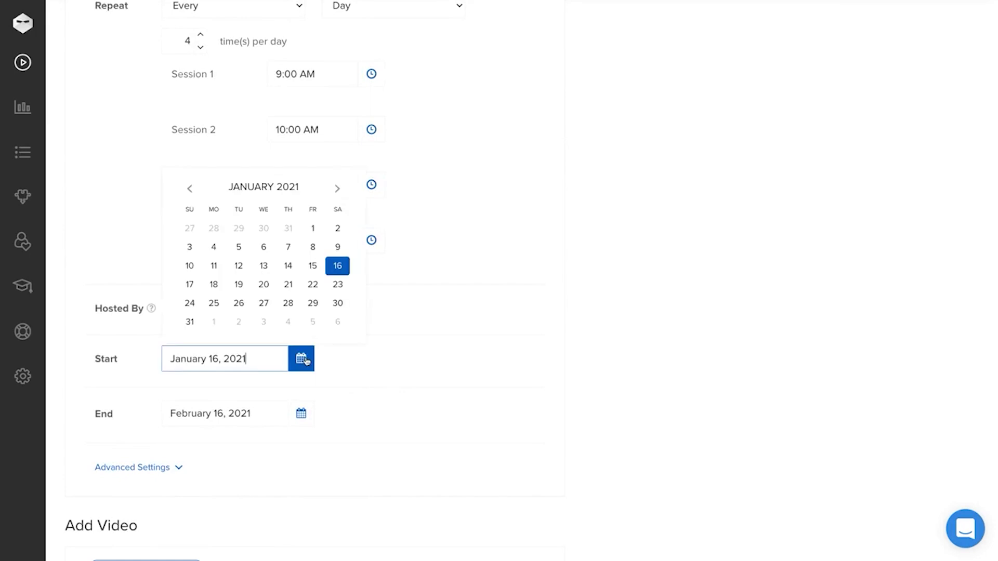
{"action": "left_click", "coordinate": [315, 304]}
{"action": "left_click", "coordinate": [312, 413]}
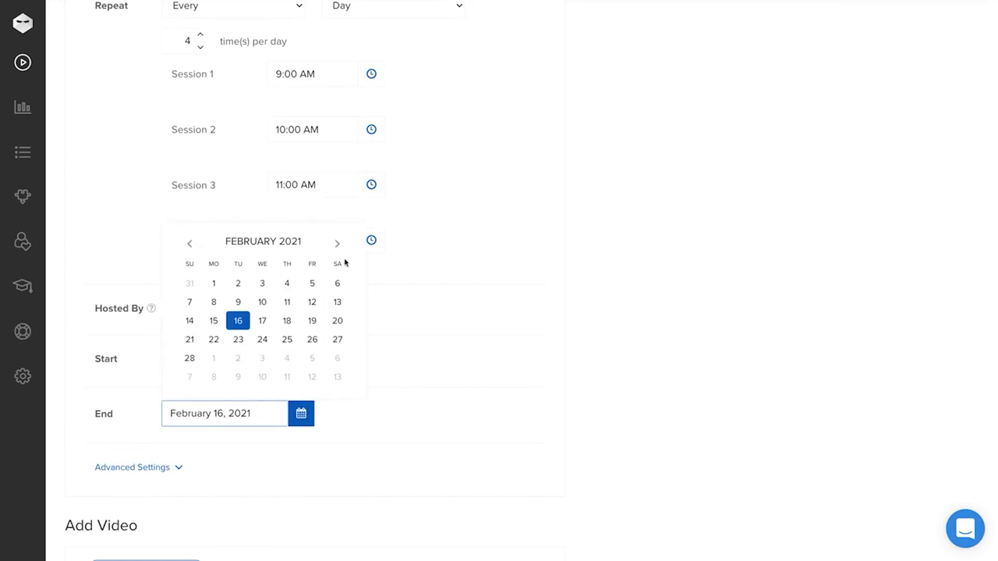
{"action": "left_click", "coordinate": [336, 244]}
{"action": "left_click", "coordinate": [335, 245]}
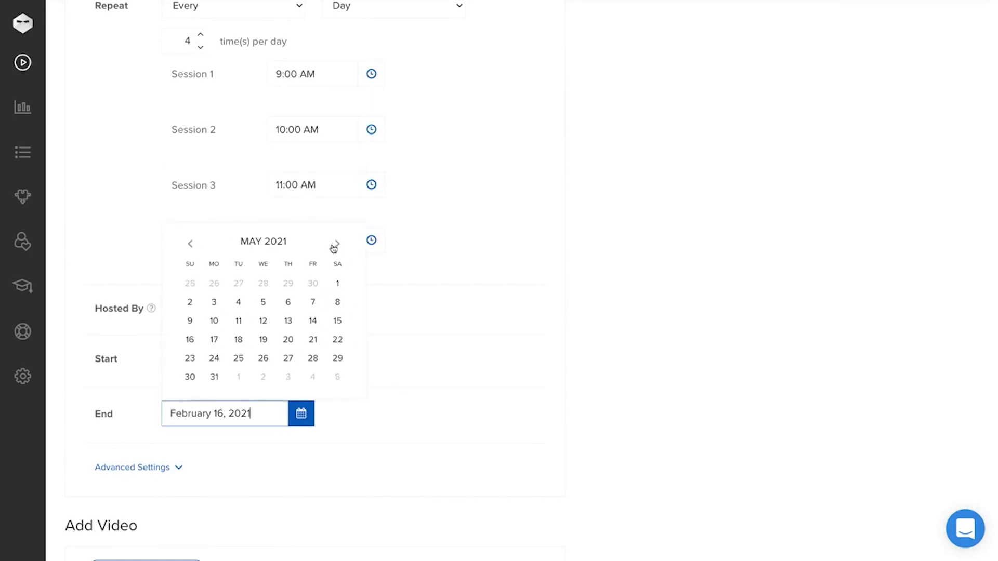
{"action": "left_click", "coordinate": [287, 358]}
{"action": "scroll", "coordinate": [355, 403], "scroll_direction": "down", "scroll_amount": 3}
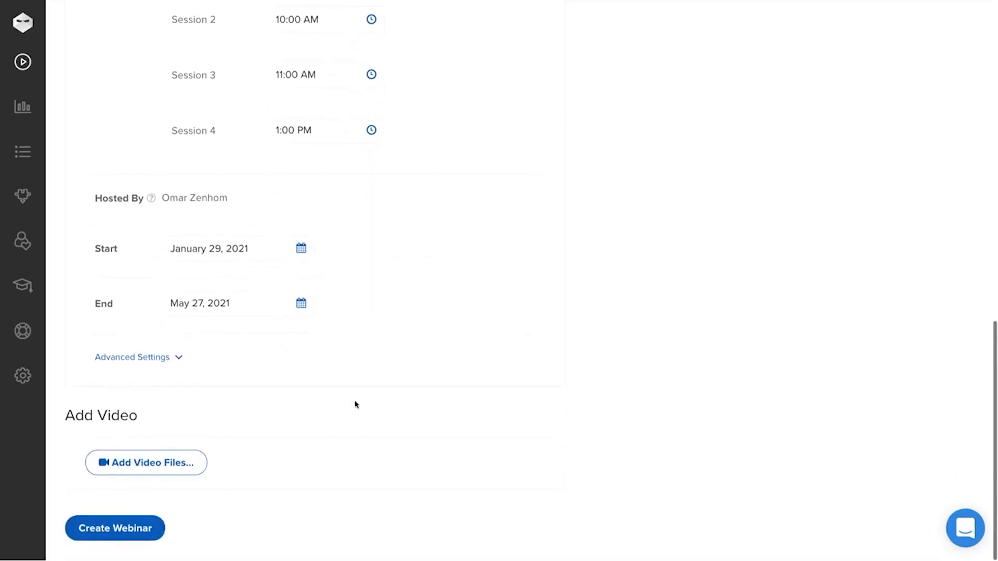
In Advanced Settings, show only the first 4 dates and enable removing specific dates.
{"action": "left_click", "coordinate": [170, 360]}
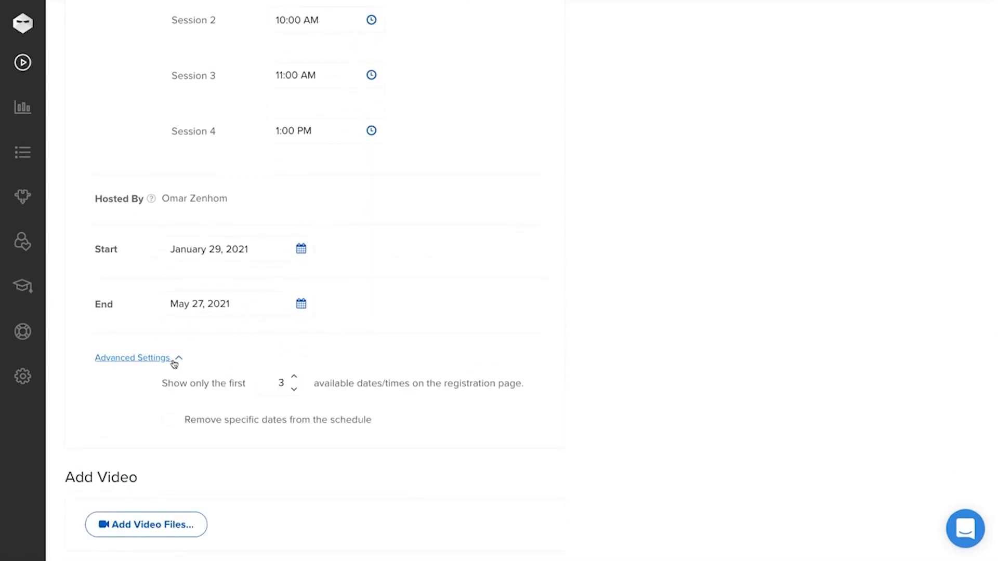
{"action": "left_click", "coordinate": [294, 379]}
{"action": "left_click", "coordinate": [168, 420]}
{"action": "left_click", "coordinate": [340, 458]}
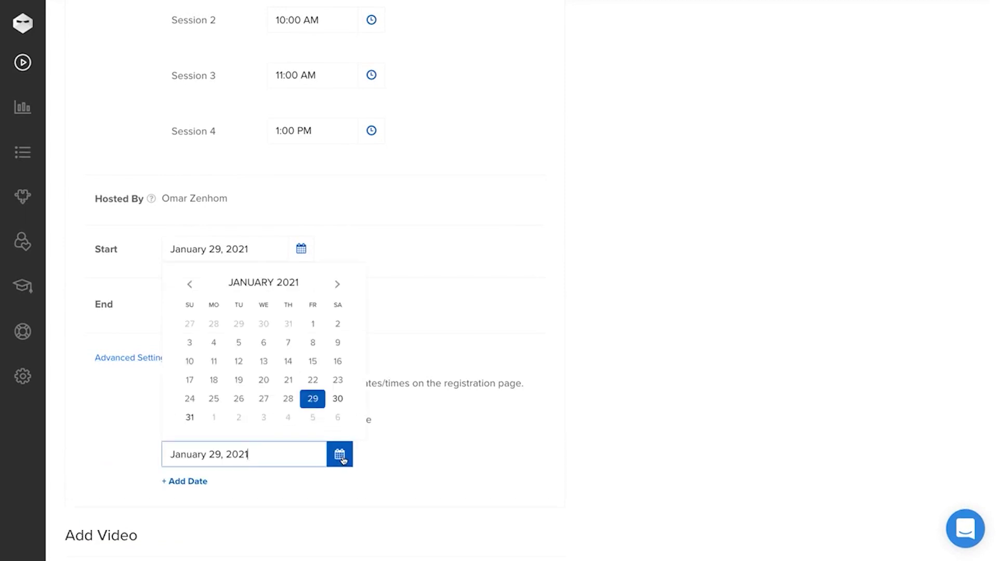
Exclude February 14, 2021 and attach the Webinar Masterclass video from the library.
{"action": "left_click", "coordinate": [337, 284]}
{"action": "left_click", "coordinate": [191, 361]}
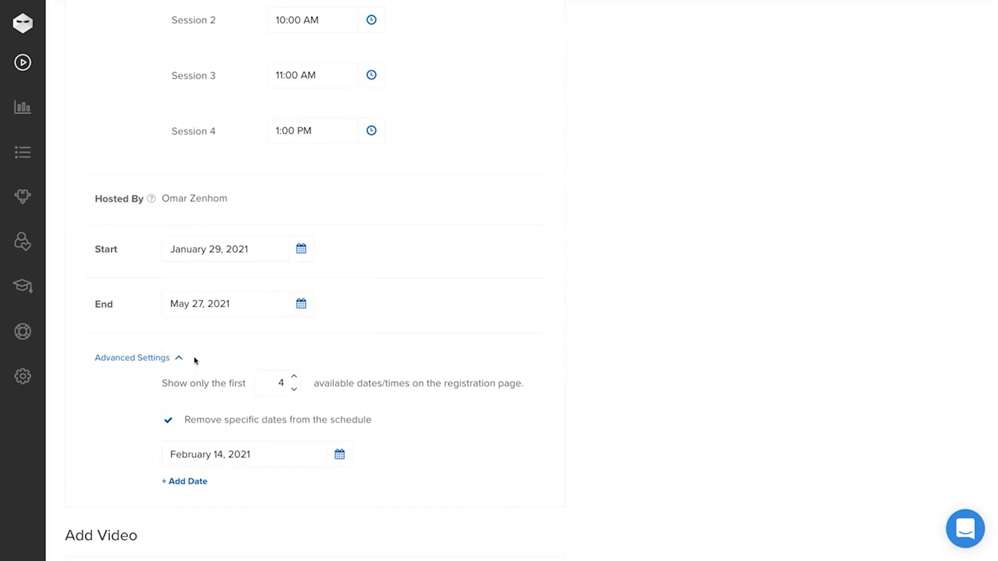
{"action": "scroll", "coordinate": [131, 464], "scroll_direction": "down", "scroll_amount": 3}
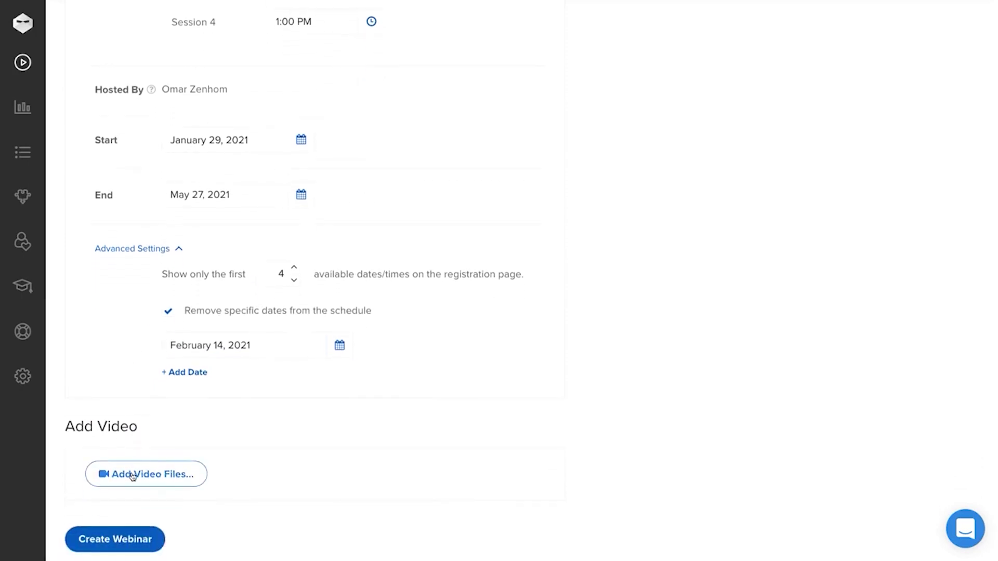
{"action": "left_click", "coordinate": [132, 475]}
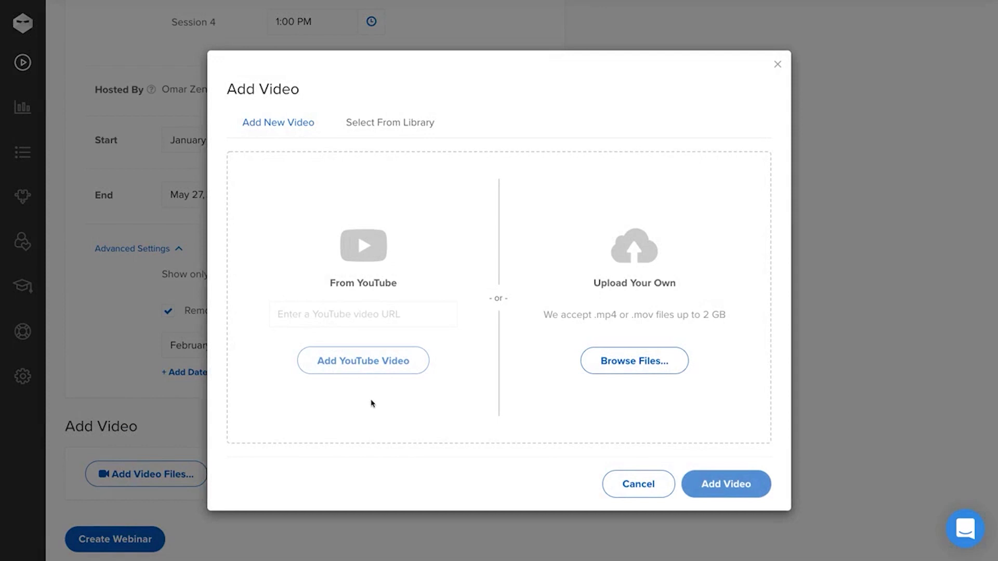
{"action": "left_click", "coordinate": [405, 119]}
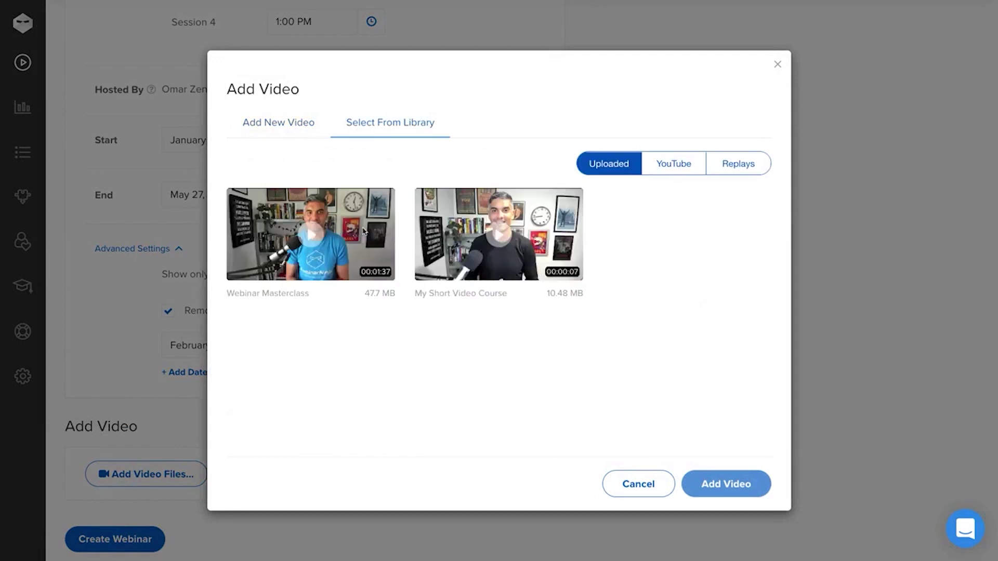
{"action": "left_click", "coordinate": [364, 232]}
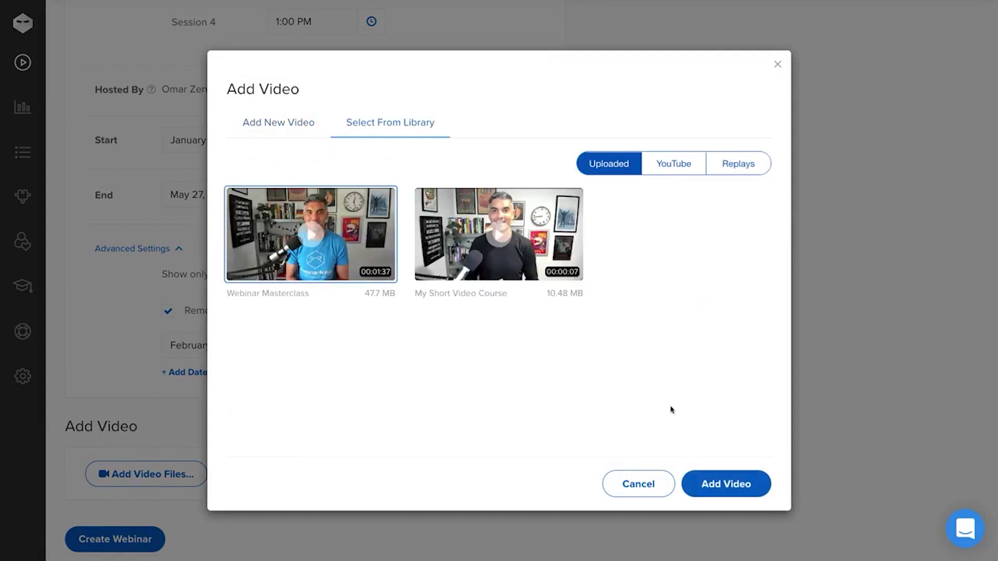
{"action": "left_click", "coordinate": [725, 477]}
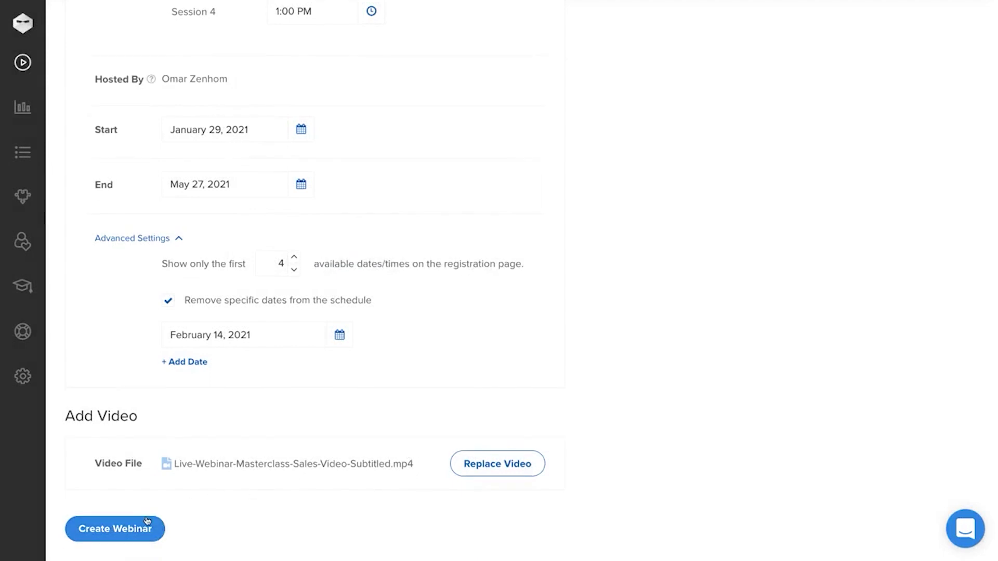
Create the webinar and publish it publicly under the Business category.
{"action": "left_click", "coordinate": [145, 525]}
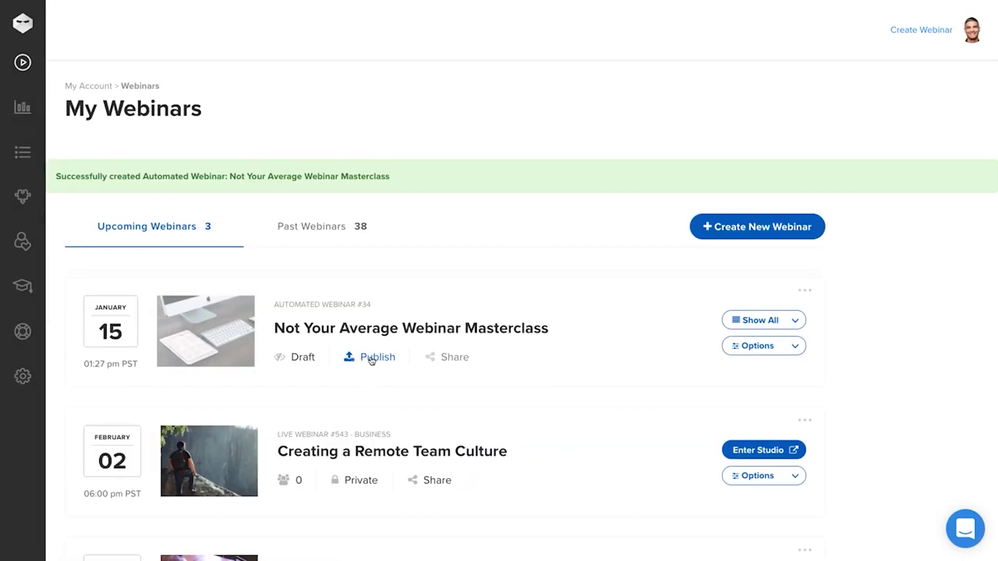
{"action": "left_click", "coordinate": [371, 358]}
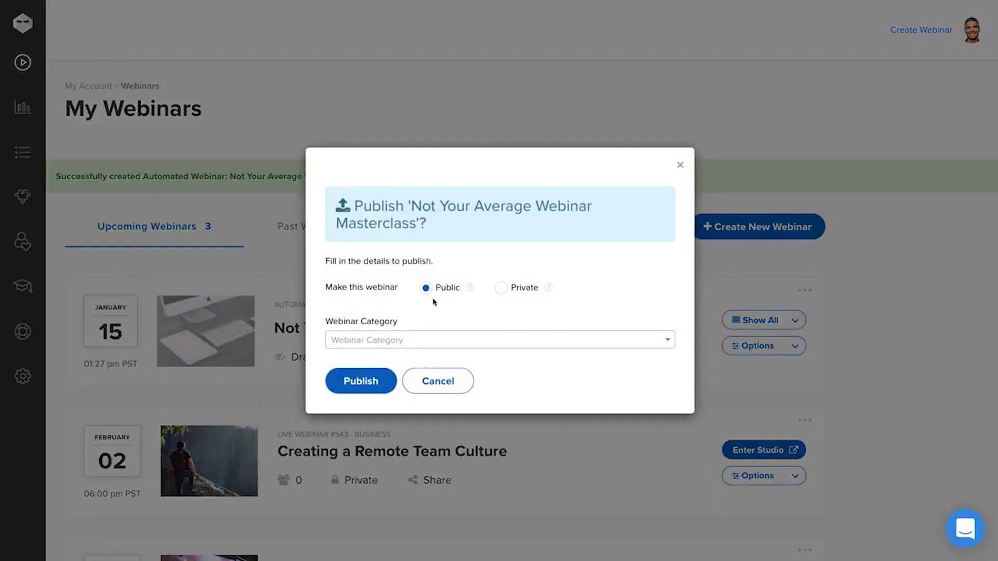
{"action": "left_click", "coordinate": [422, 345]}
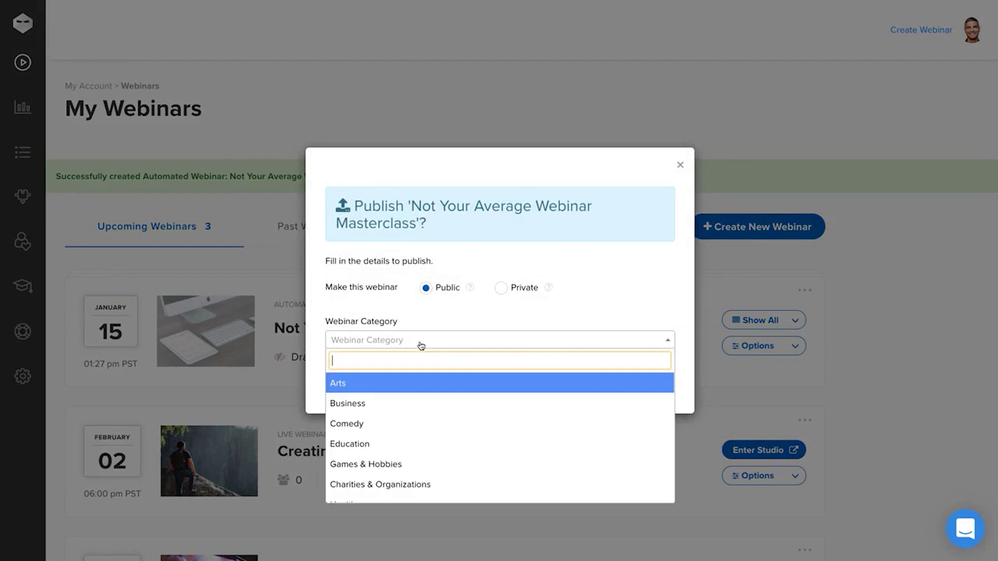
{"action": "left_click", "coordinate": [388, 404]}
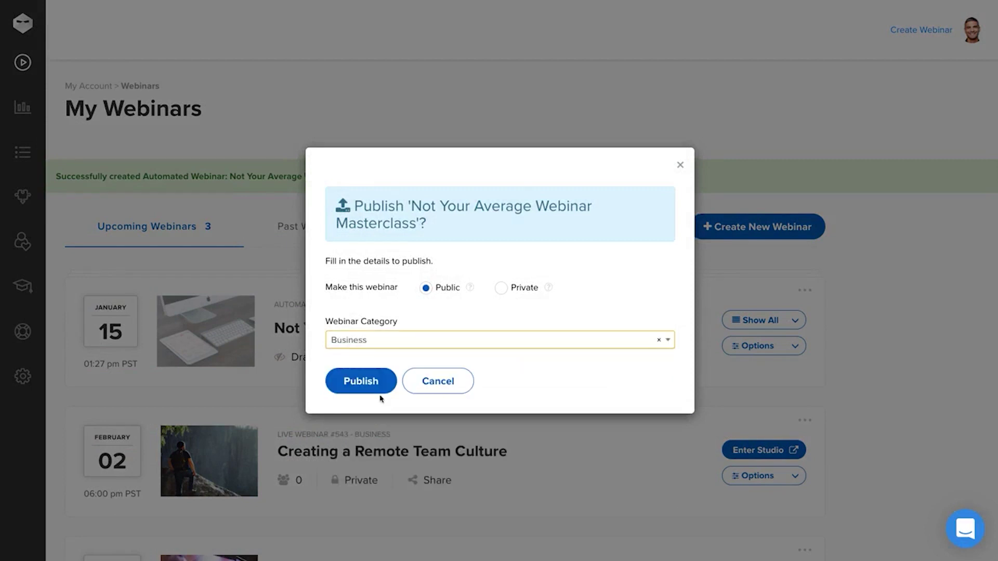
{"action": "left_click", "coordinate": [372, 383]}
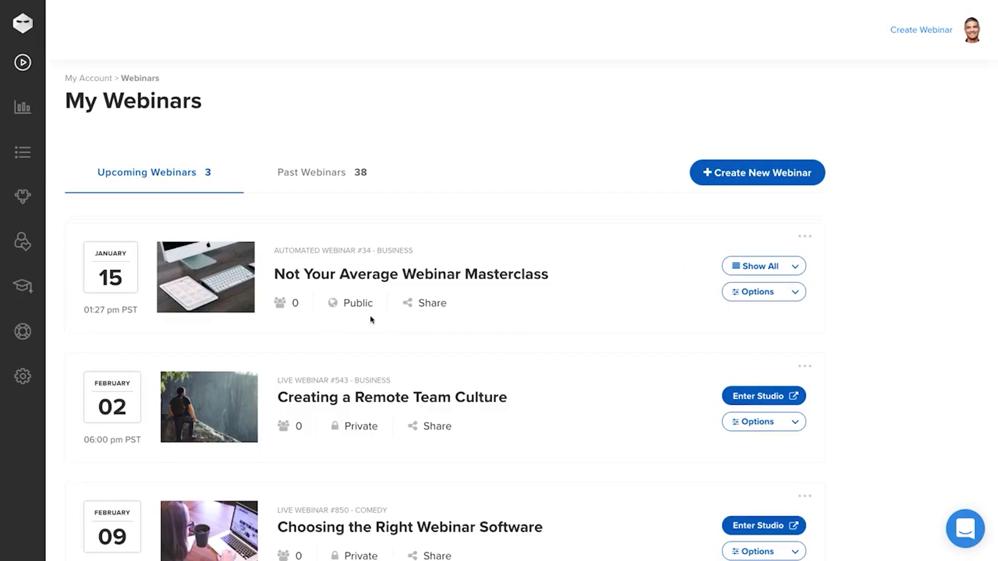
Copy the registration link and list all three masterclass sessions.
{"action": "left_click", "coordinate": [418, 311]}
{"action": "left_click", "coordinate": [628, 273]}
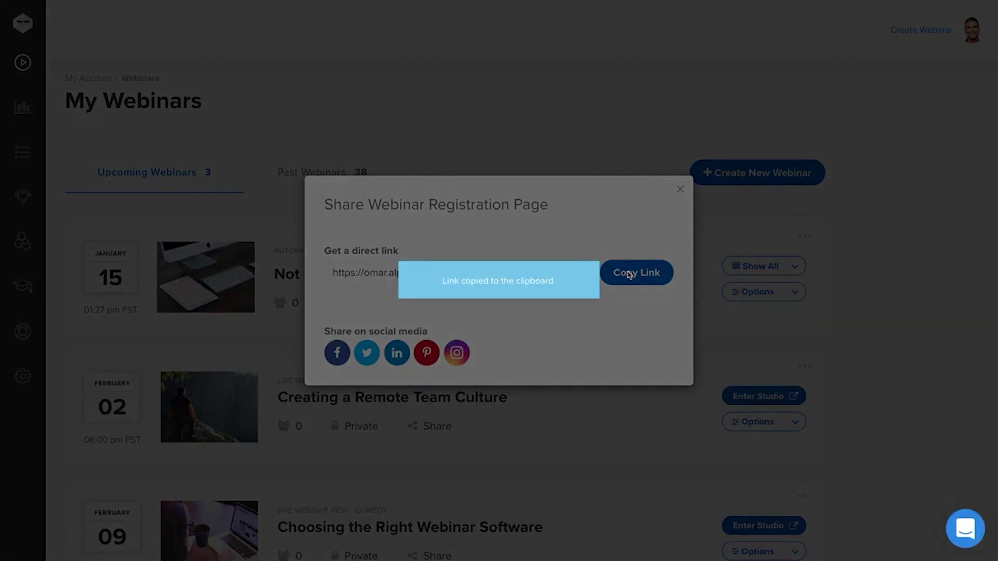
{"action": "left_click", "coordinate": [771, 271]}
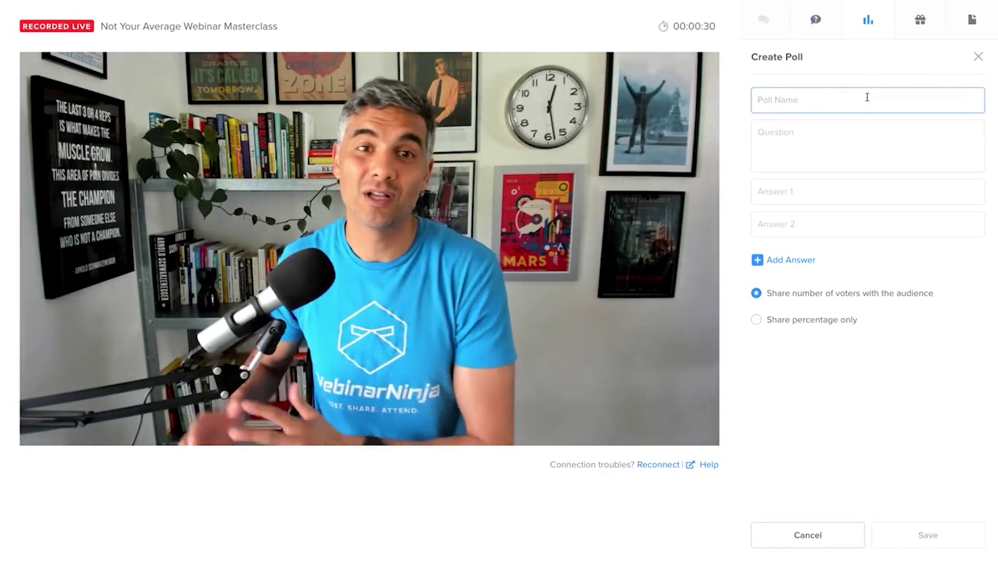
Switch the studio sidebar to Offers and start creating an attendee offer.
{"action": "left_click", "coordinate": [920, 20]}
{"action": "left_click", "coordinate": [874, 100]}
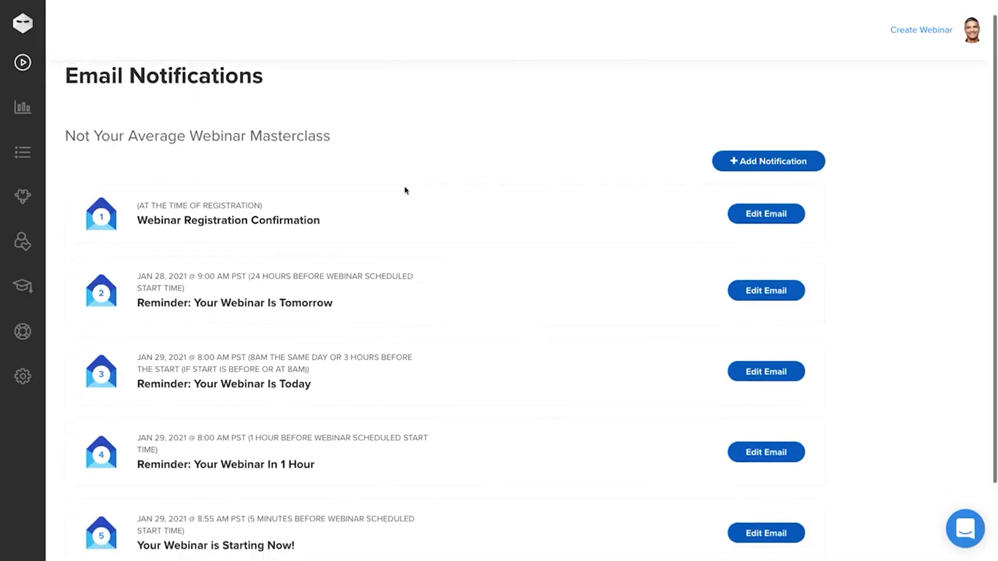
{"action": "scroll", "coordinate": [406, 189], "scroll_direction": "down", "scroll_amount": 2}
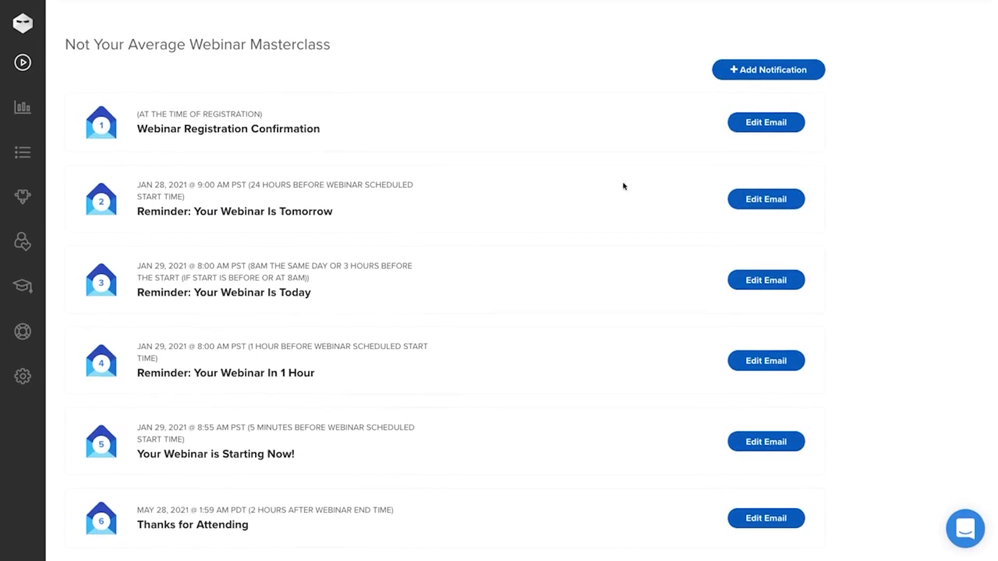
Review the 24-hour reminder email, then choose Automated for a new webinar.
{"action": "left_click", "coordinate": [747, 201]}
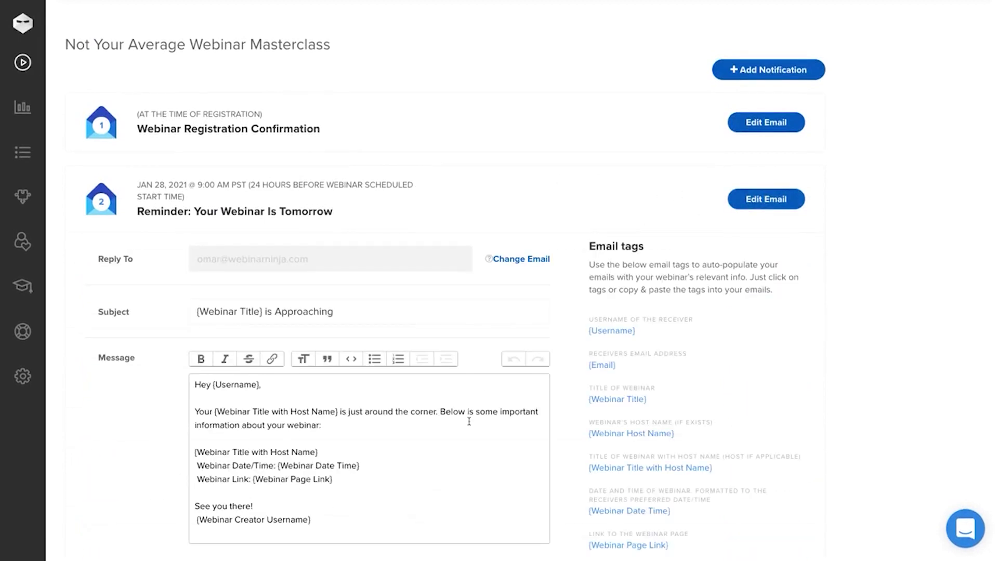
{"action": "scroll", "coordinate": [468, 421], "scroll_direction": "down", "scroll_amount": 1}
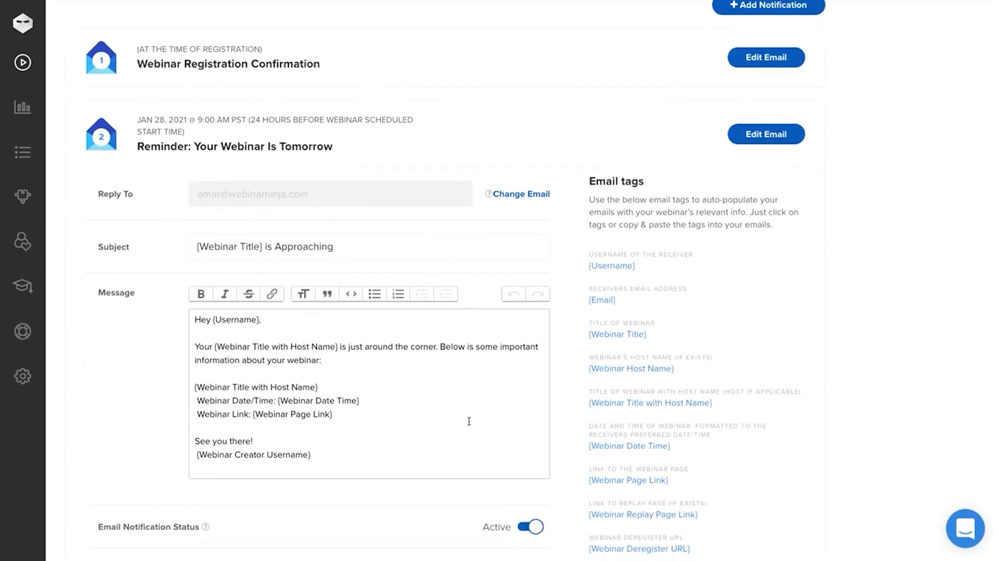
{"action": "left_click", "coordinate": [431, 228]}
{"action": "scroll", "coordinate": [334, 356], "scroll_direction": "down", "scroll_amount": 2}
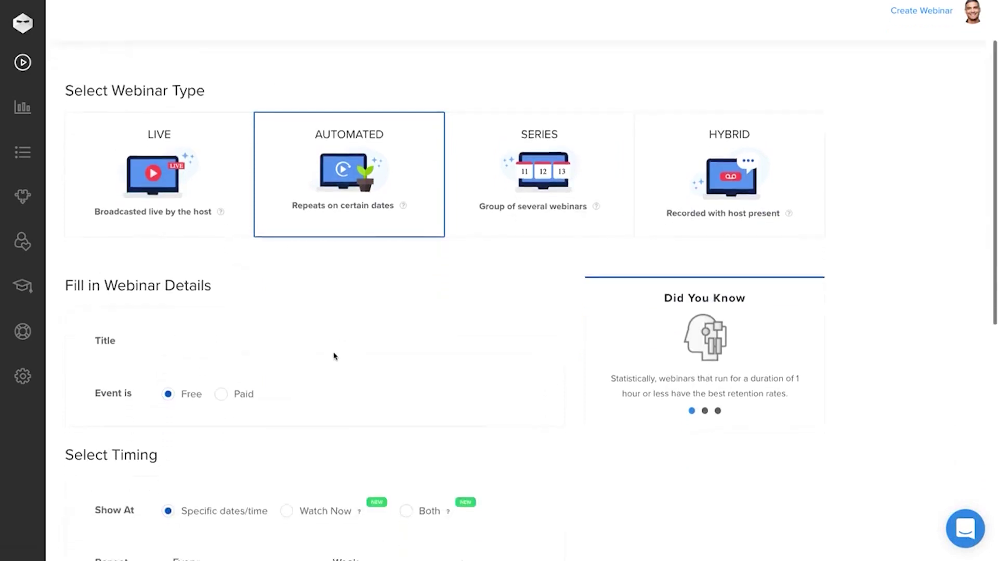
Title the webinar 'Not Your Average Webinar Masterclass', show it at Both, repeating every day four times.
{"action": "left_click", "coordinate": [334, 315]}
{"action": "type", "text": "Not Your Average Webinar"}
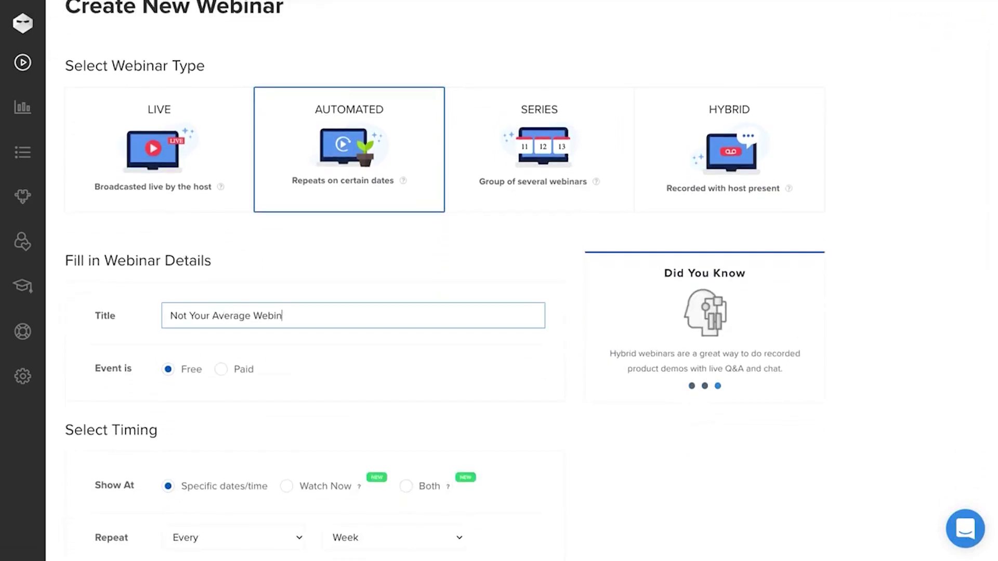
{"action": "type", "text": " Masterclass"}
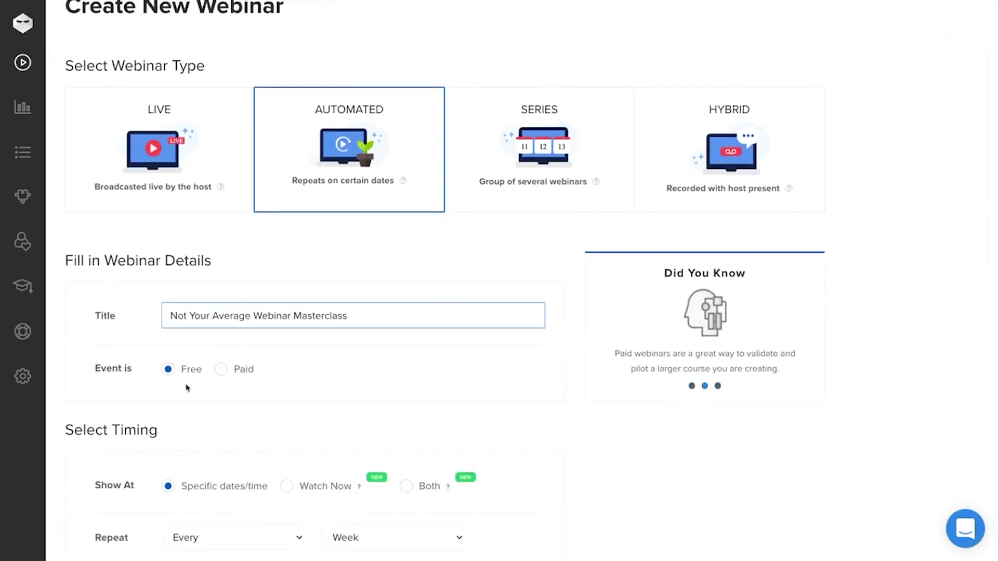
{"action": "scroll", "coordinate": [252, 390], "scroll_direction": "down", "scroll_amount": 3}
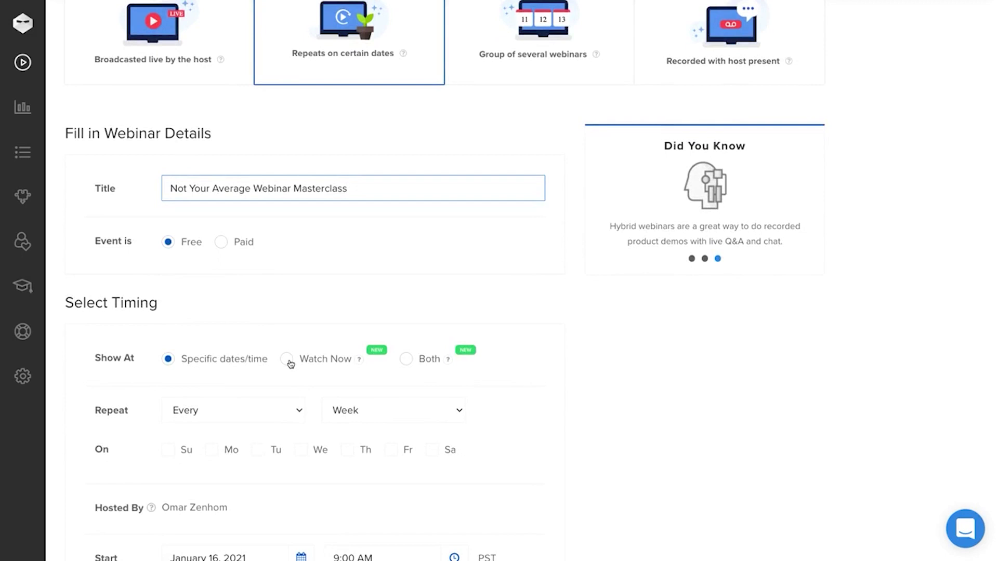
{"action": "left_click", "coordinate": [406, 359]}
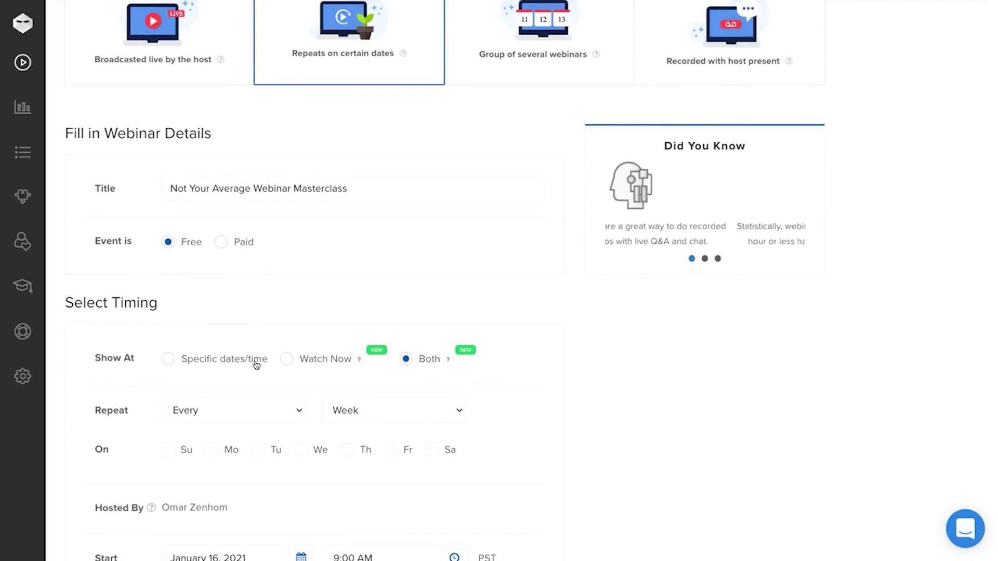
{"action": "left_click", "coordinate": [247, 417]}
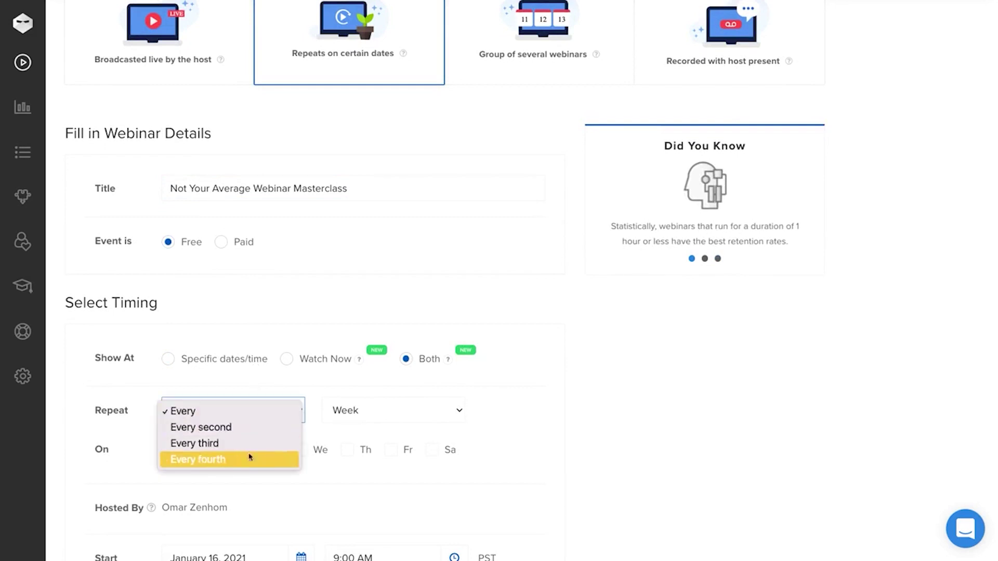
{"action": "left_click", "coordinate": [305, 393]}
{"action": "left_click", "coordinate": [380, 418]}
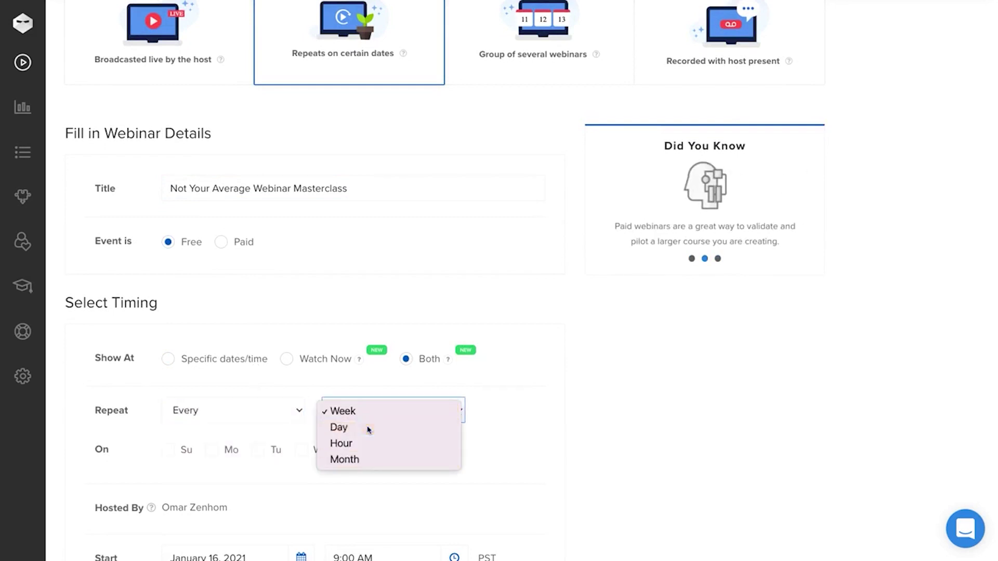
{"action": "left_click", "coordinate": [367, 428]}
{"action": "left_click", "coordinate": [202, 443]}
{"action": "left_click", "coordinate": [202, 443]}
{"action": "scroll", "coordinate": [252, 460], "scroll_direction": "down", "scroll_amount": 3}
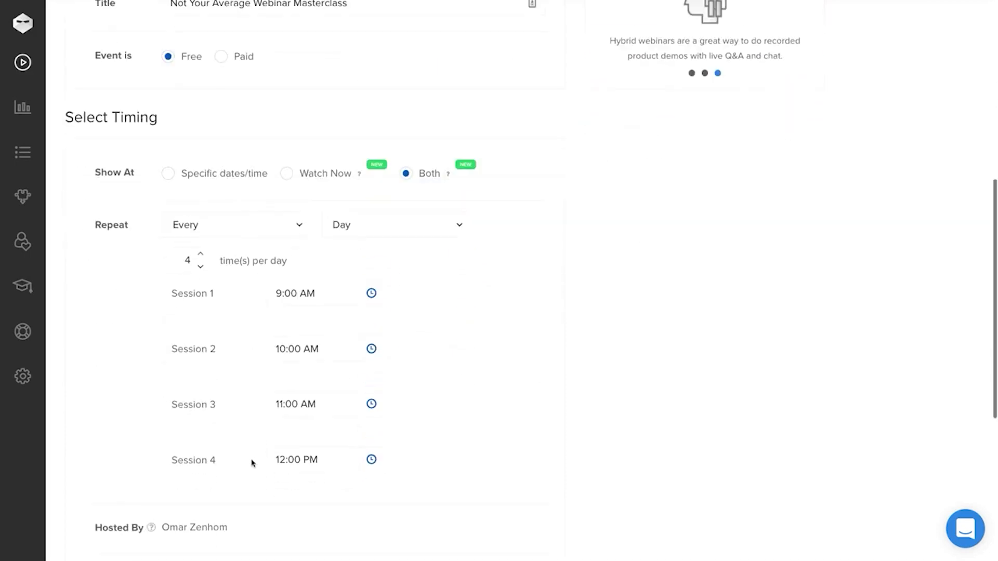
{"action": "left_click", "coordinate": [293, 460]}
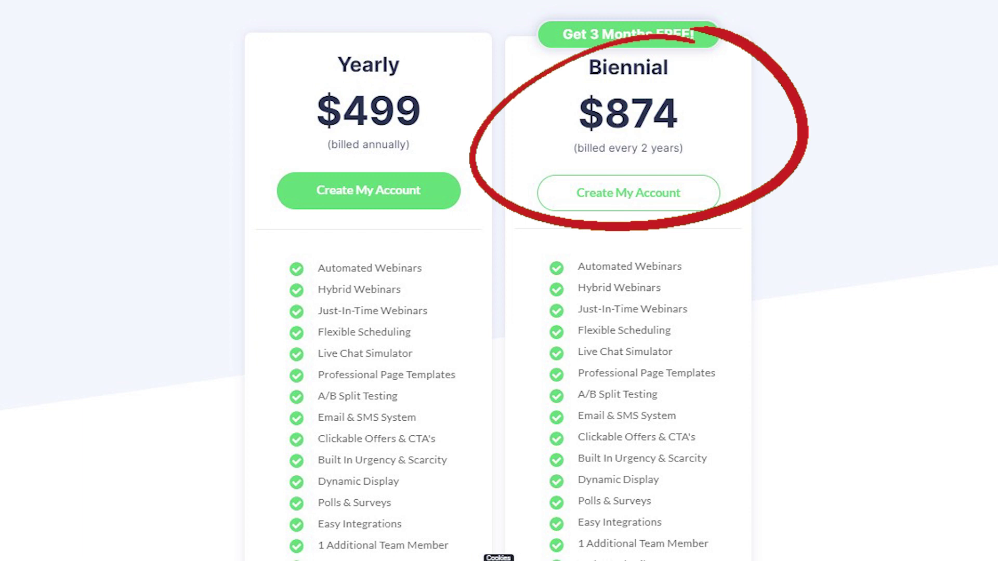
Remove February 14, 2021 from the webinar's schedule.
{"action": "left_click", "coordinate": [341, 456]}
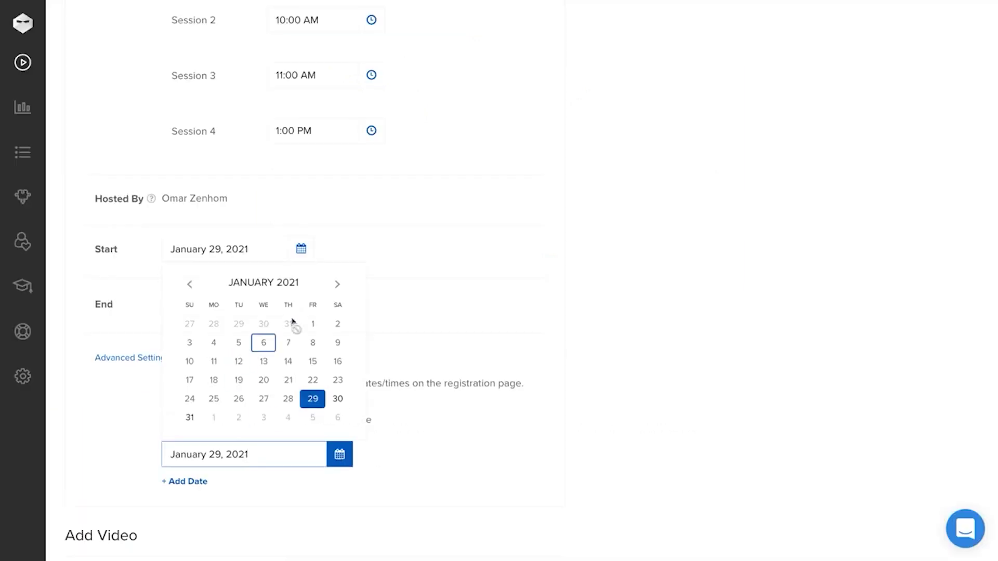
{"action": "left_click", "coordinate": [337, 285]}
{"action": "left_click", "coordinate": [194, 360]}
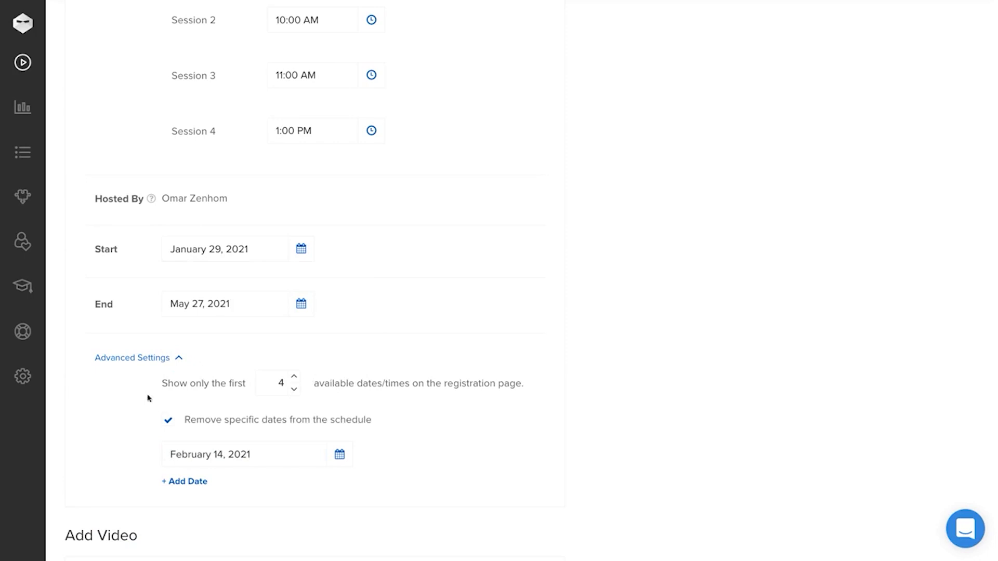
{"action": "scroll", "coordinate": [130, 464], "scroll_direction": "down", "scroll_amount": 1}
{"action": "scroll", "coordinate": [130, 463], "scroll_direction": "down", "scroll_amount": 2}
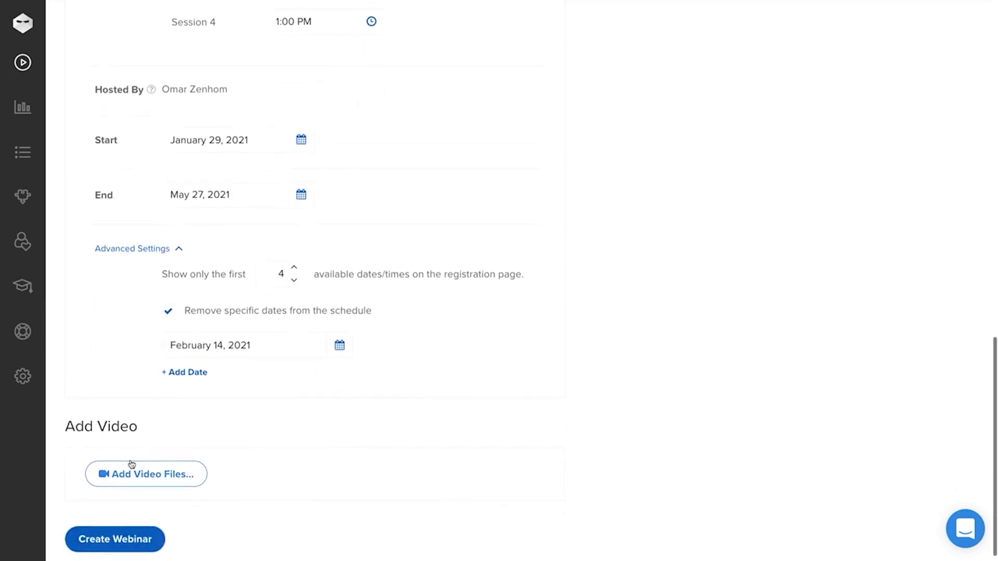
Attach the Webinar Masterclass video from the library and create the automated webinar.
{"action": "left_click", "coordinate": [132, 477]}
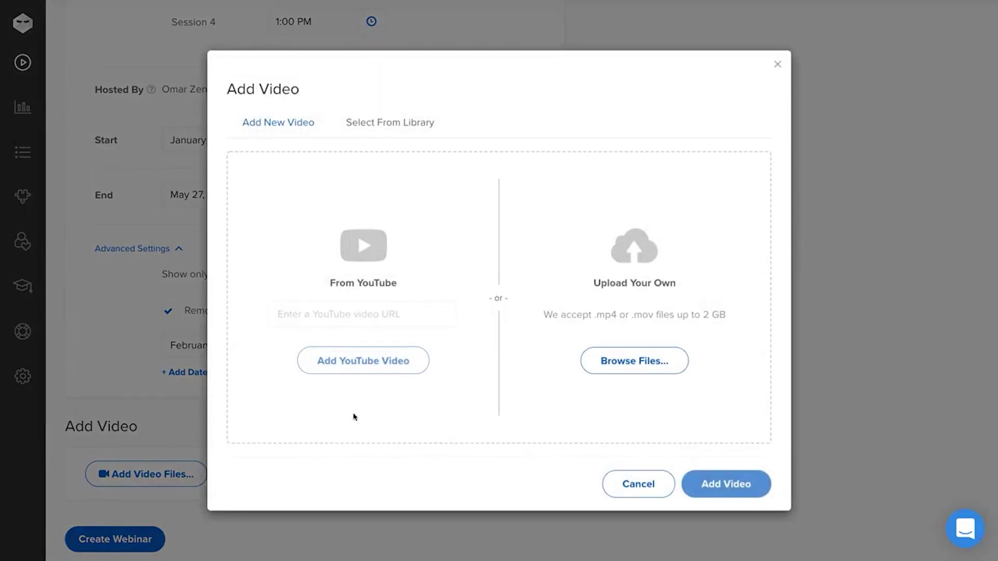
{"action": "left_click", "coordinate": [406, 119]}
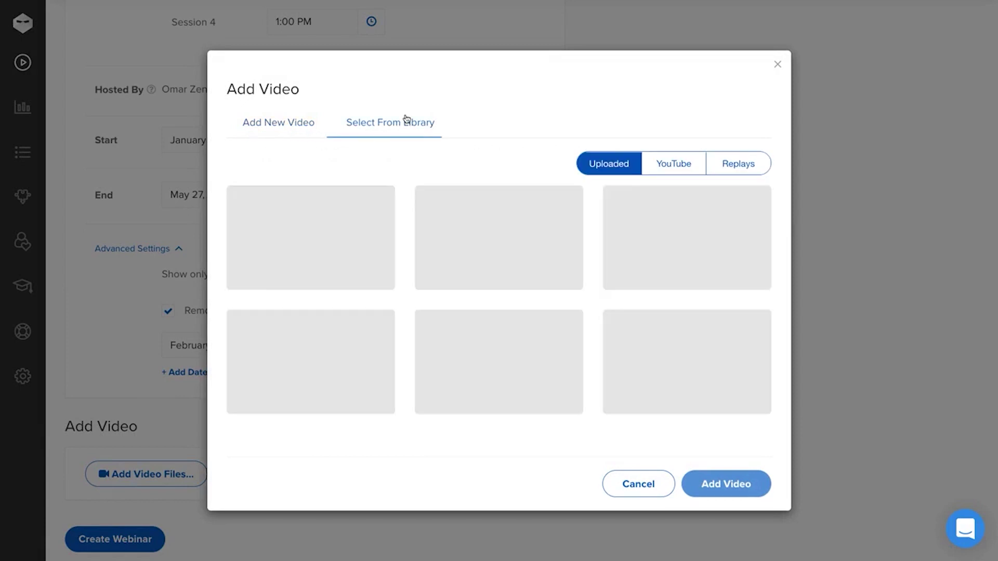
{"action": "left_click", "coordinate": [364, 231]}
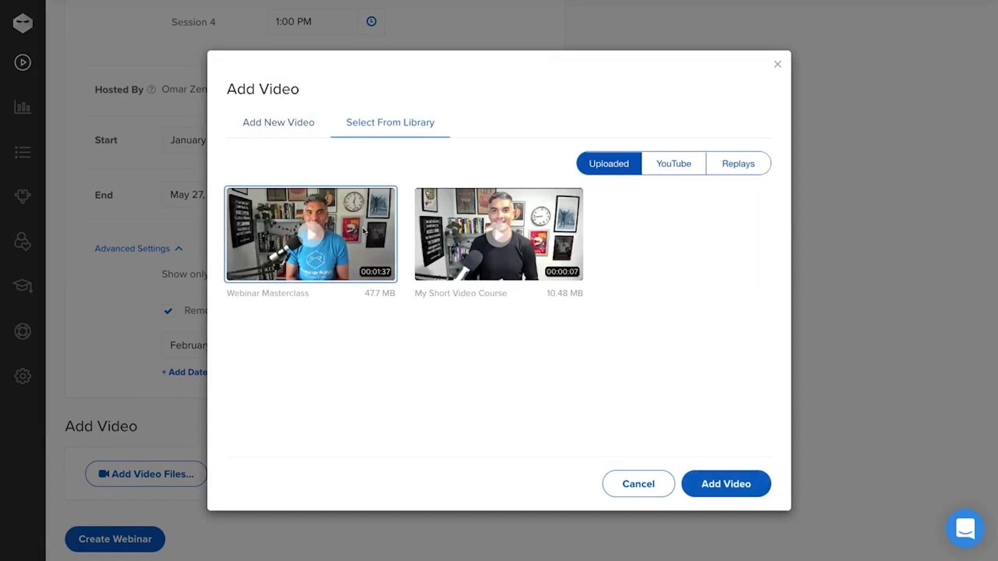
{"action": "left_click", "coordinate": [724, 484]}
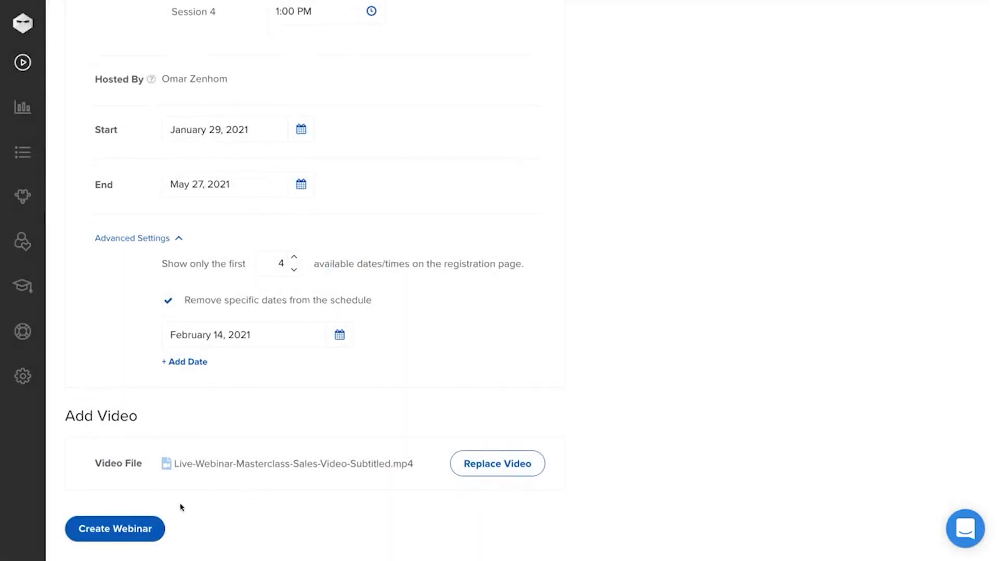
{"action": "left_click", "coordinate": [147, 521]}
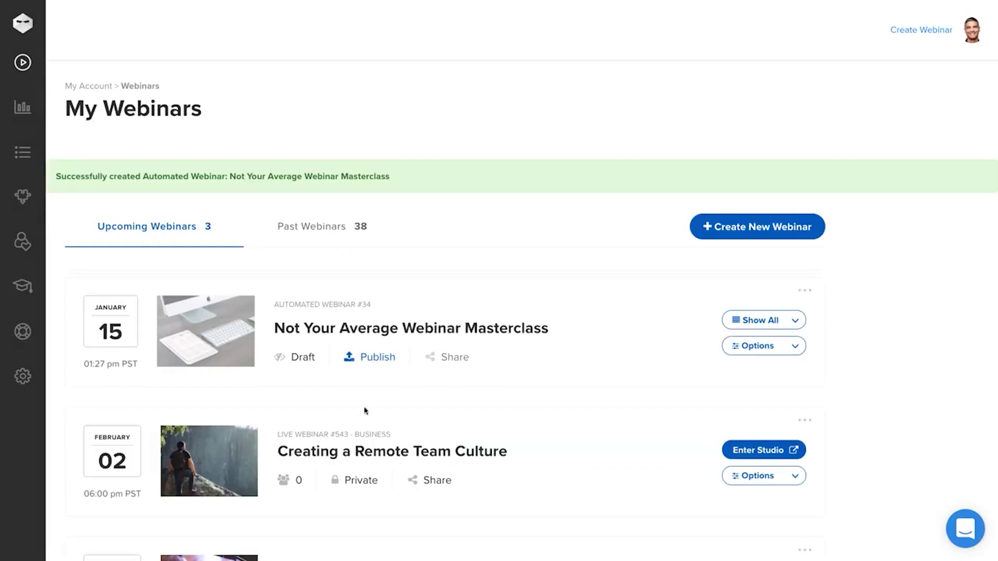
Publish the draft masterclass with Webinar Category 'Business', then copy its registration link.
{"action": "left_click", "coordinate": [372, 361]}
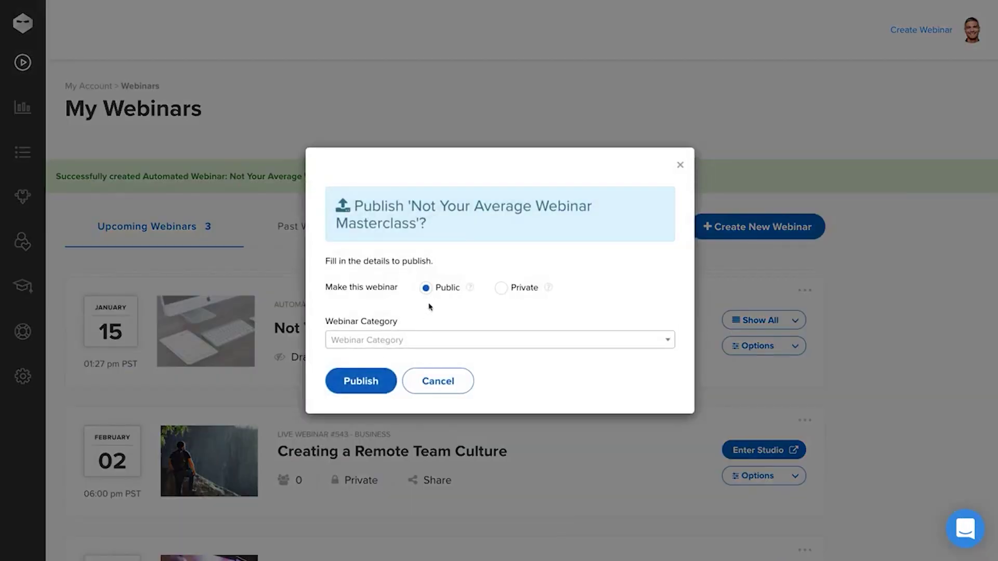
{"action": "left_click", "coordinate": [418, 345]}
{"action": "left_click", "coordinate": [388, 405]}
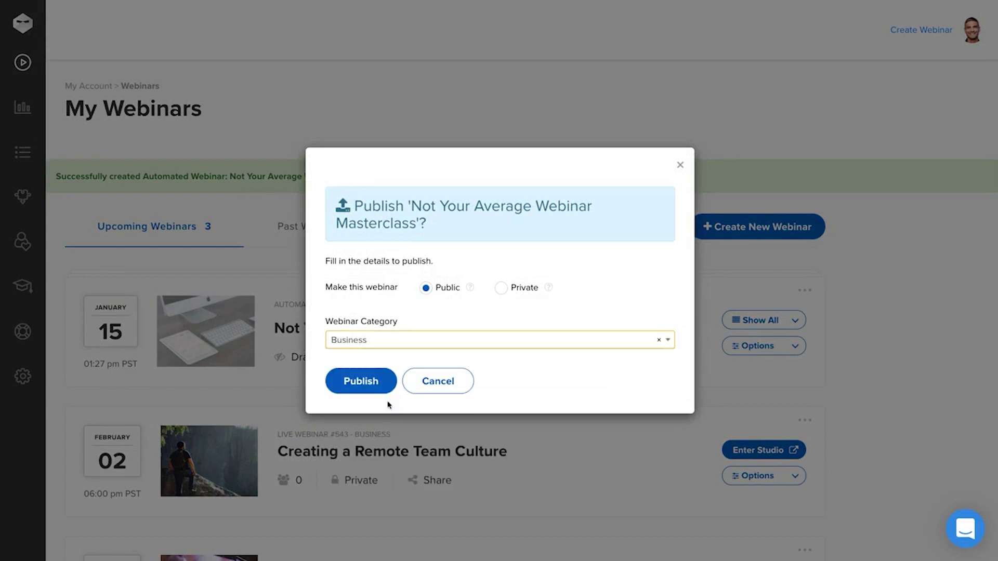
{"action": "left_click", "coordinate": [374, 386]}
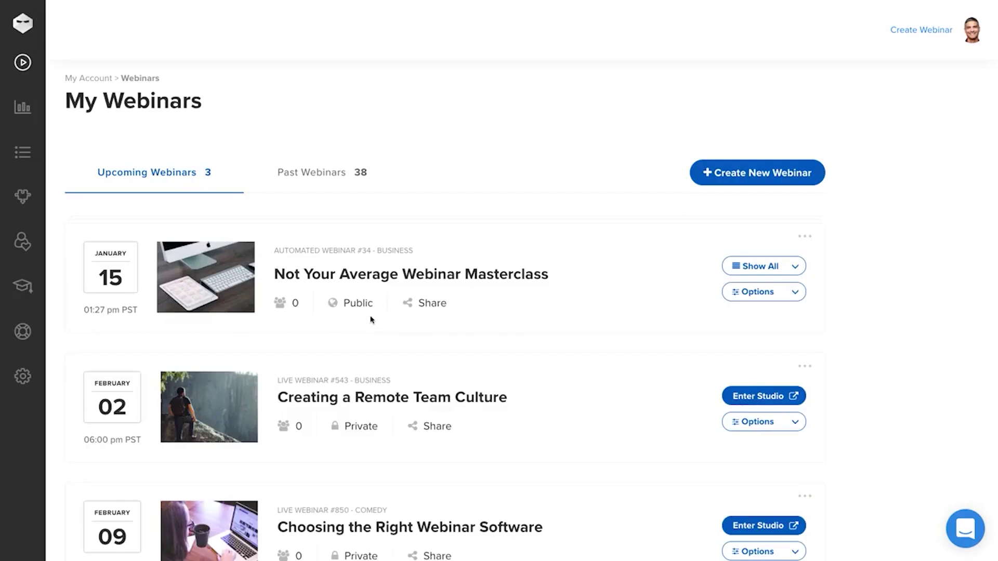
{"action": "left_click", "coordinate": [422, 309]}
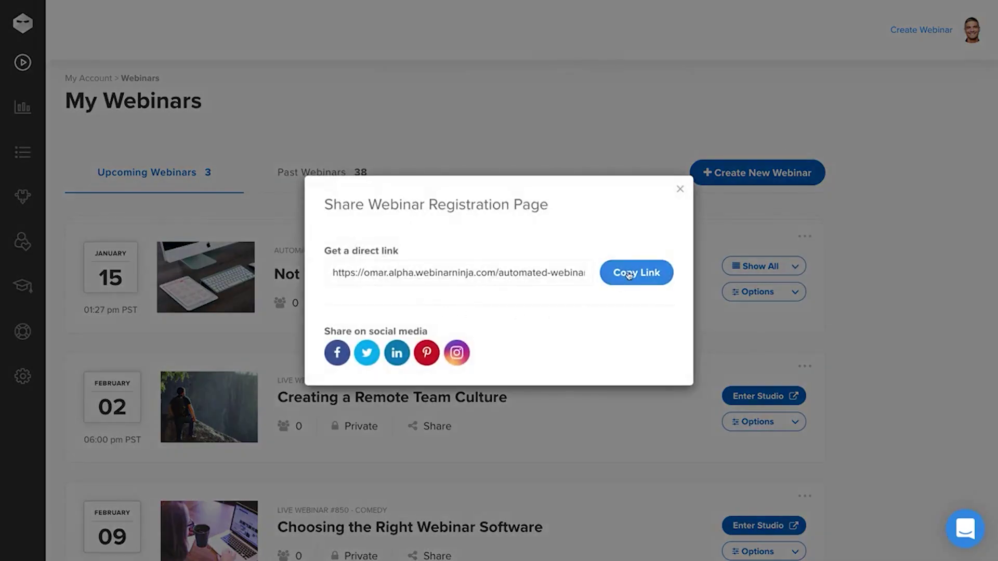